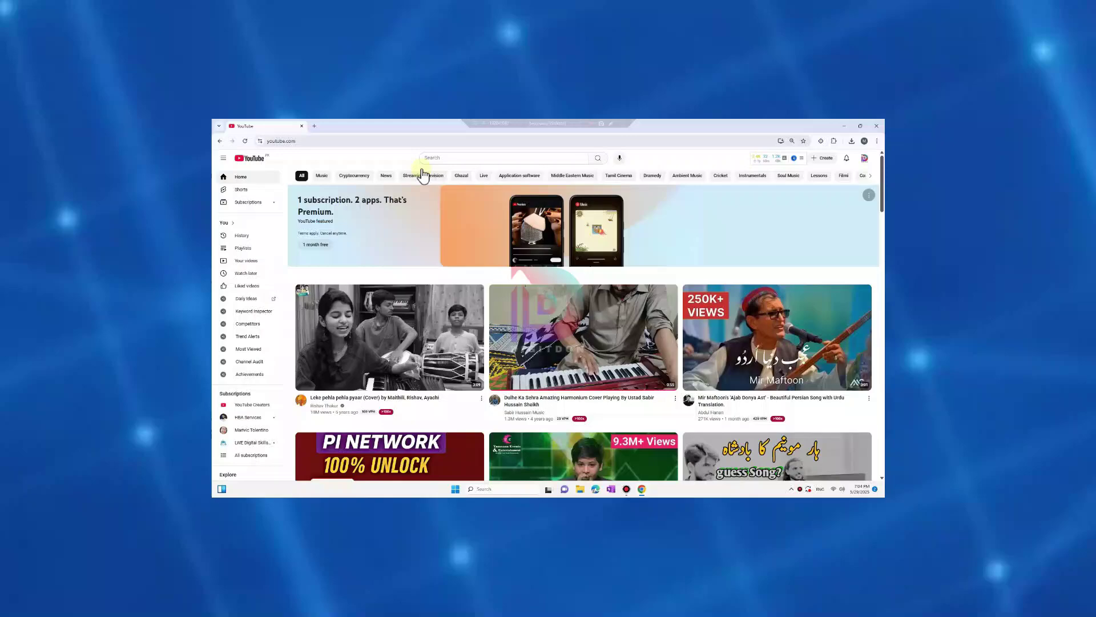
Step: Search YouTube for the DIGITDON channel
left_click(438, 158)
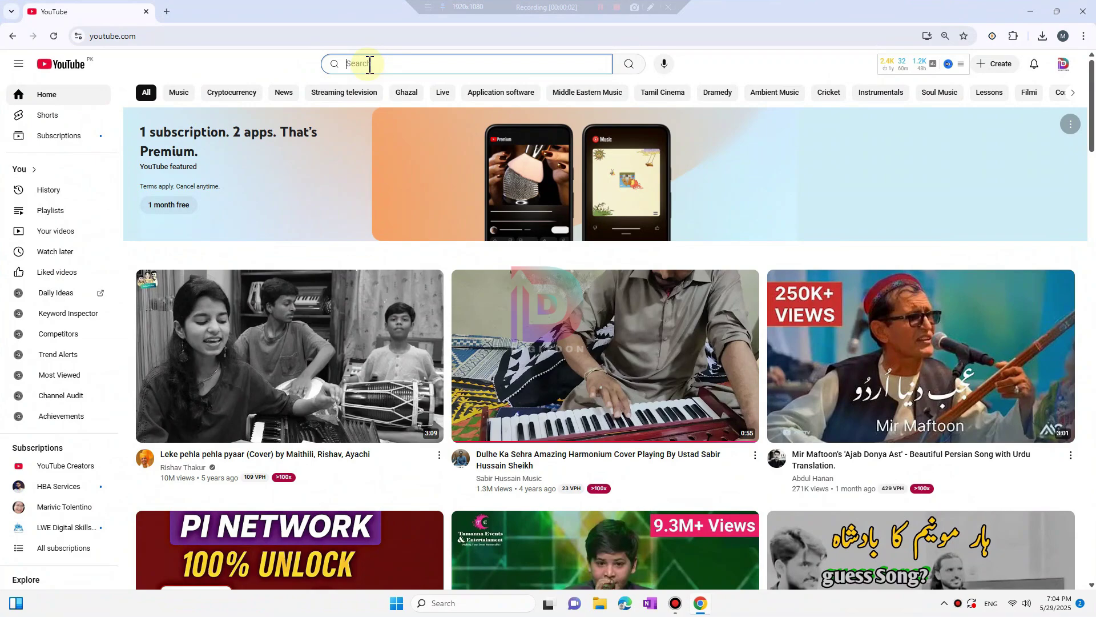
left_click(369, 64)
type("D")
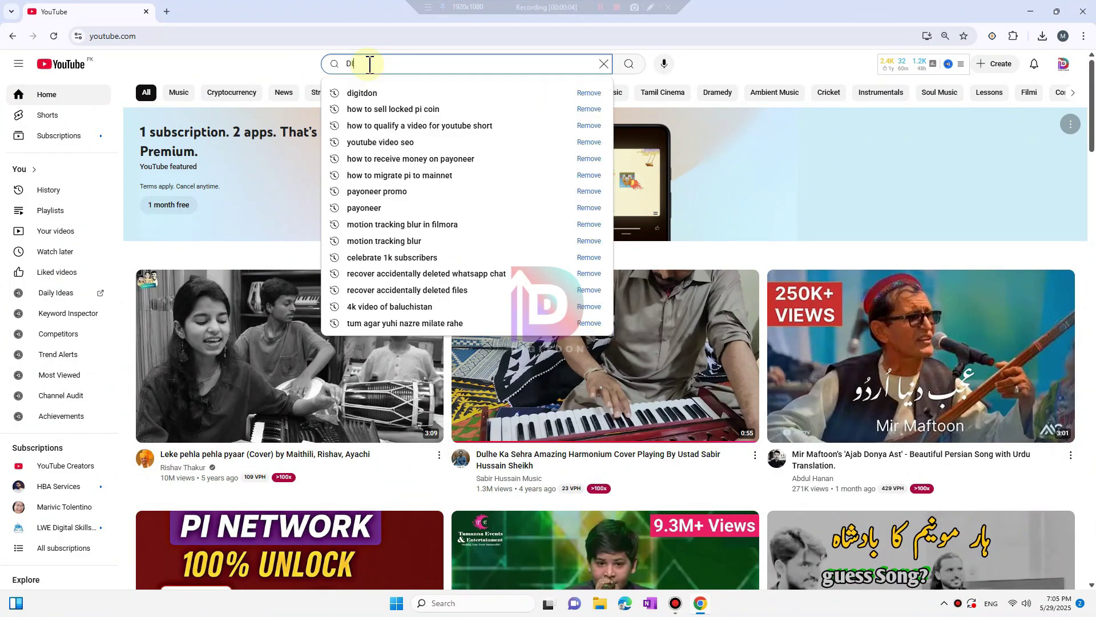
type("GITRON")
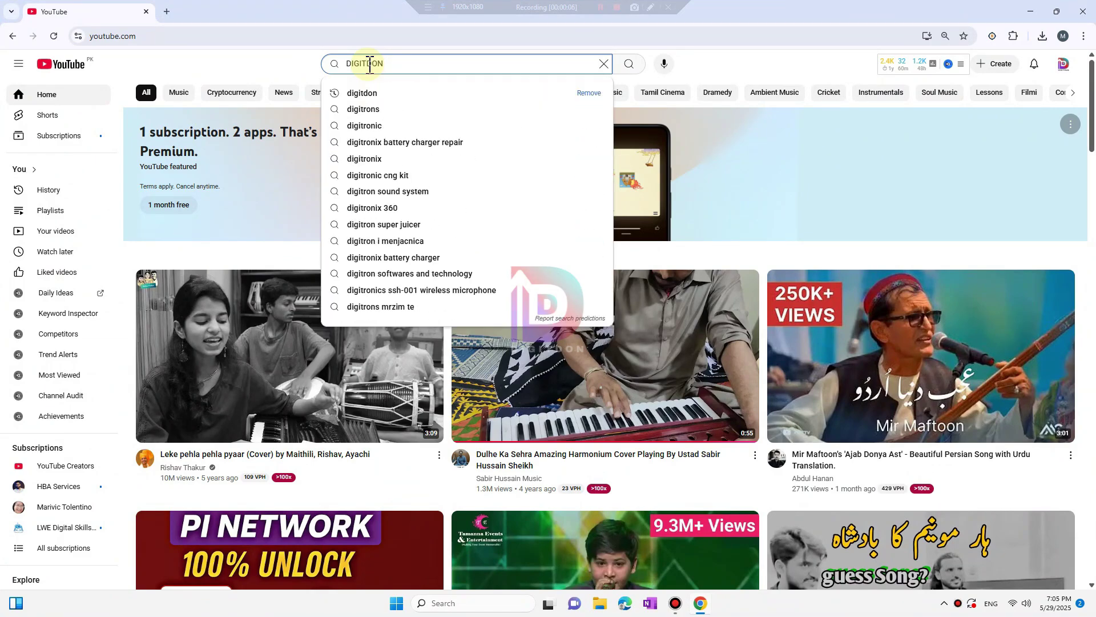
key("Return")
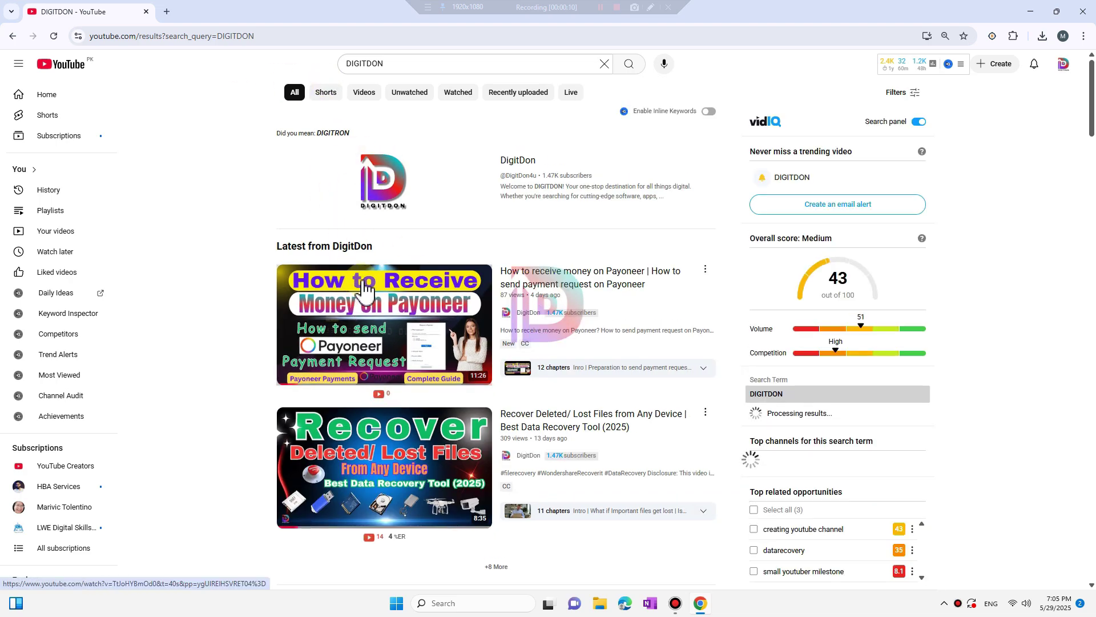
Step: Scroll the results and open the WhatsApp Bulk Message Sender | WaSender 3.7 video
scroll(414, 311, "down", 3)
scroll(406, 289, "down", 2)
scroll(405, 285, "down", 4)
scroll(405, 282, "down", 3)
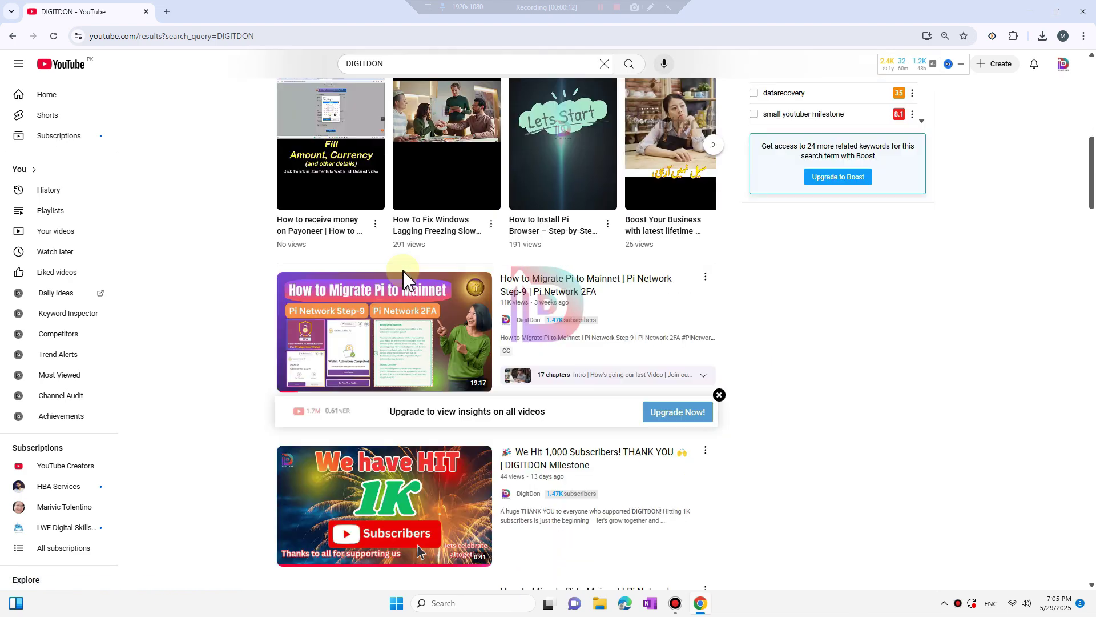
scroll(406, 280, "down", 2)
scroll(406, 280, "down", 3)
scroll(404, 281, "down", 2)
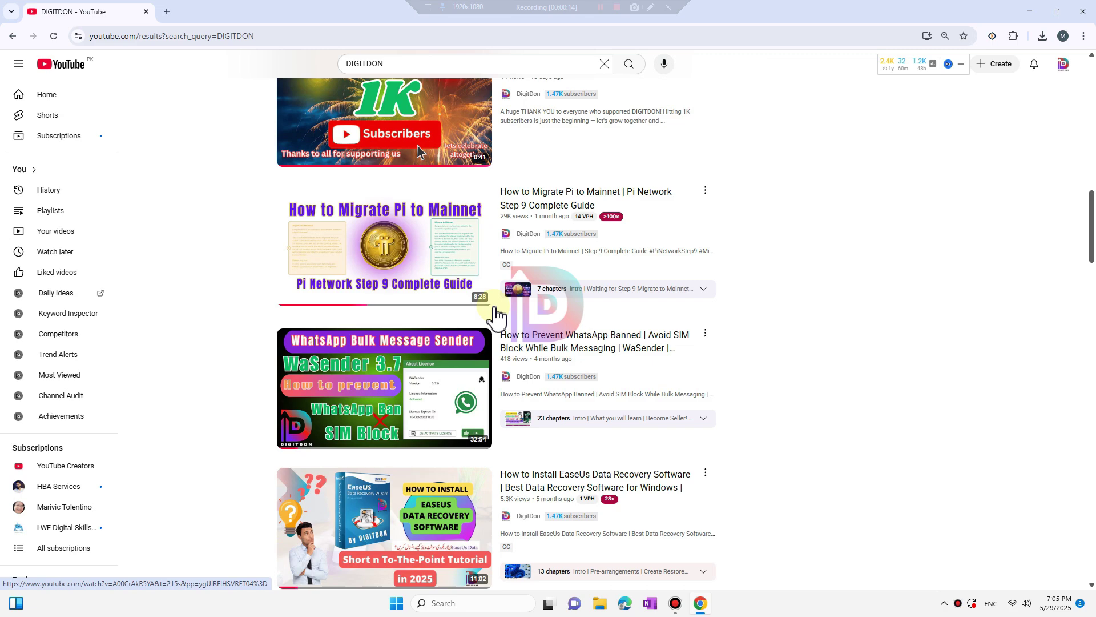
left_click(354, 389)
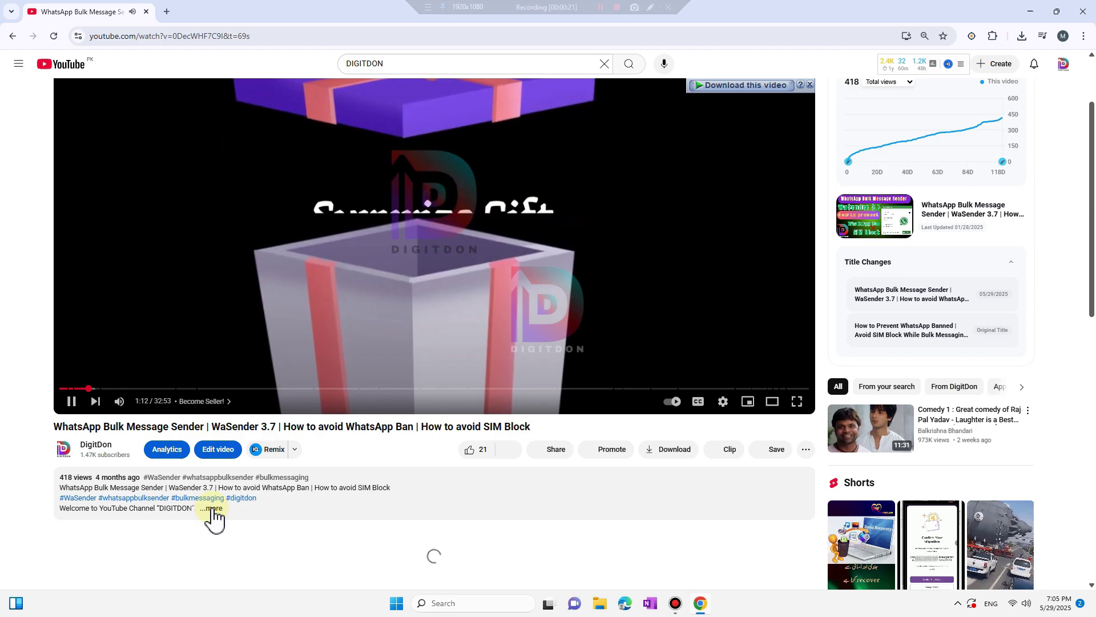
Step: Expand the video description and scroll down to the WaSender download link
left_click(213, 508)
scroll(331, 491, "down", 6)
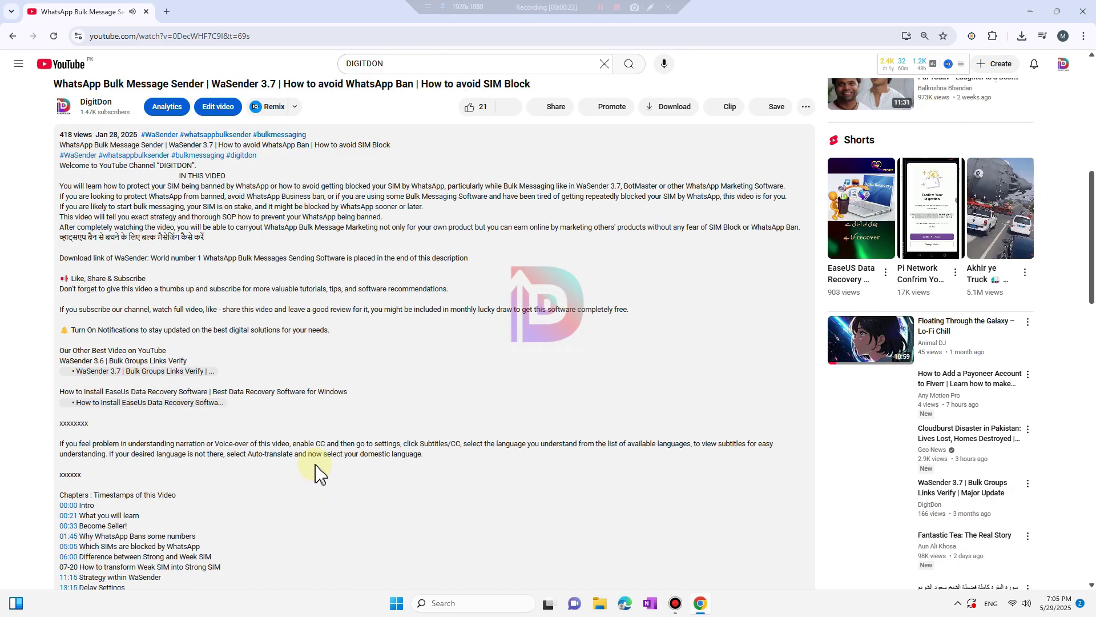
scroll(316, 471, "down", 6)
scroll(313, 459, "down", 3)
scroll(291, 448, "down", 2)
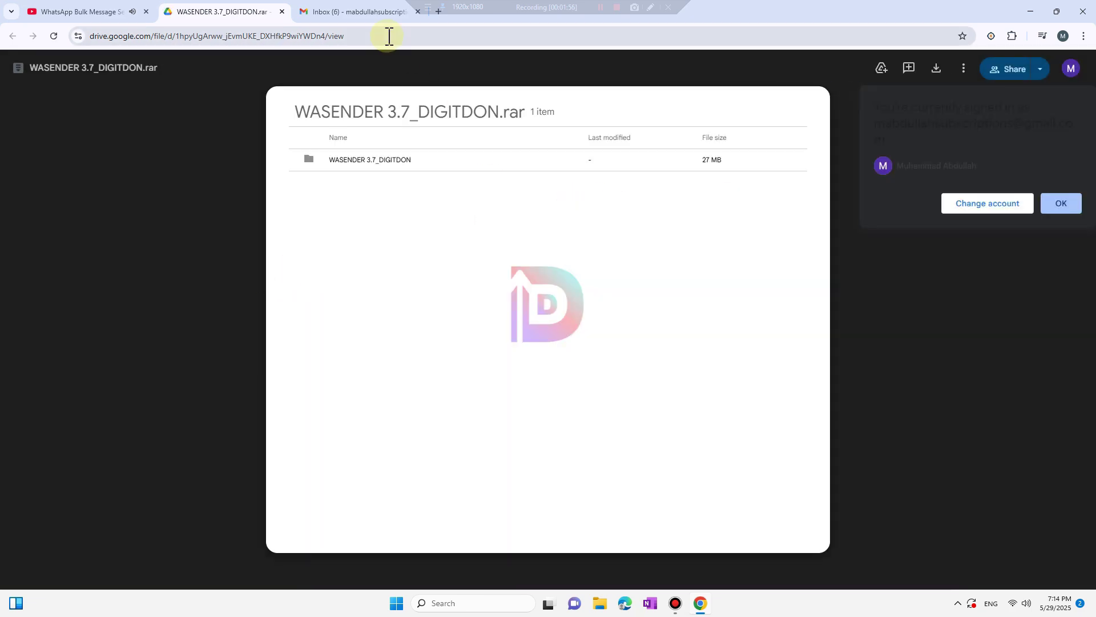
Step: Download WASENDER 3.7_DIGITDON.rar from Drive despite the scan warning, saving it via IDM
left_click(351, 13)
mouse_move(396, 243)
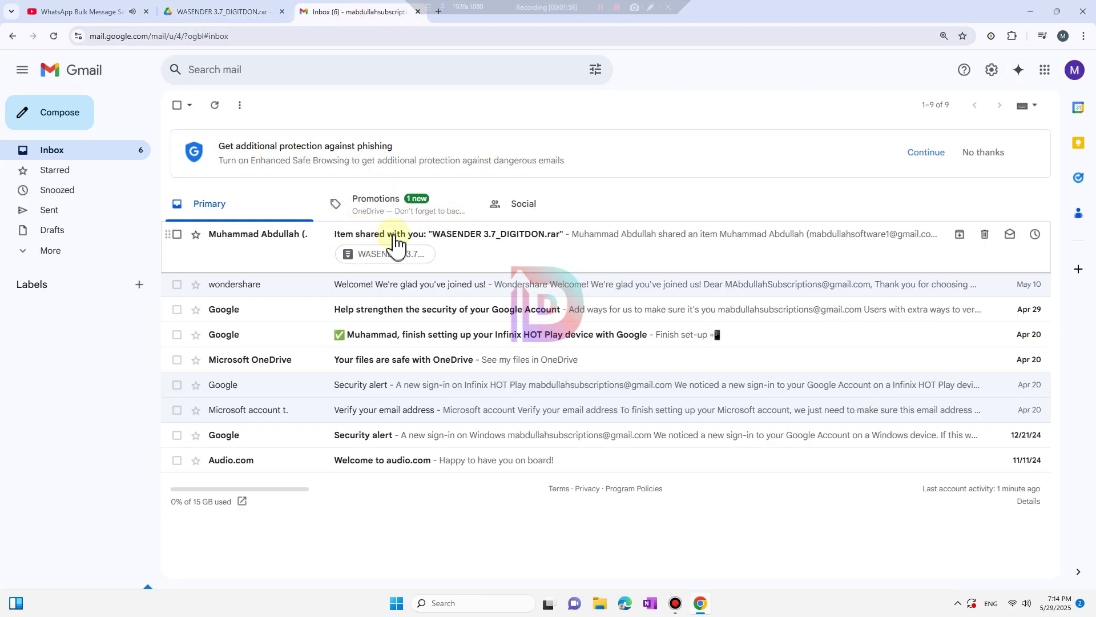
left_click(238, 11)
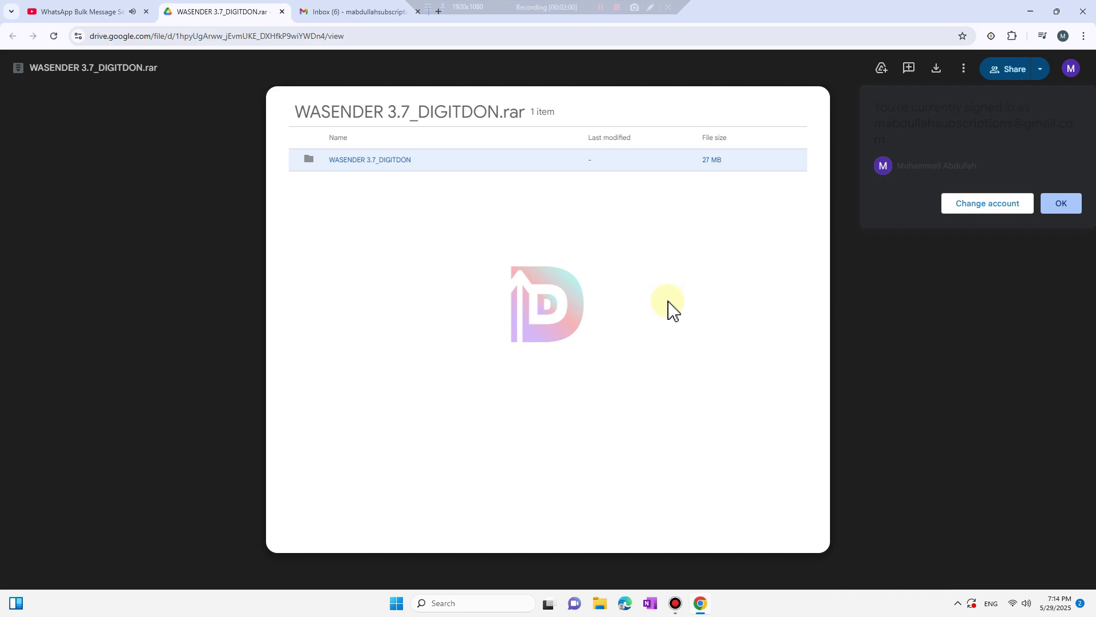
left_click(936, 69)
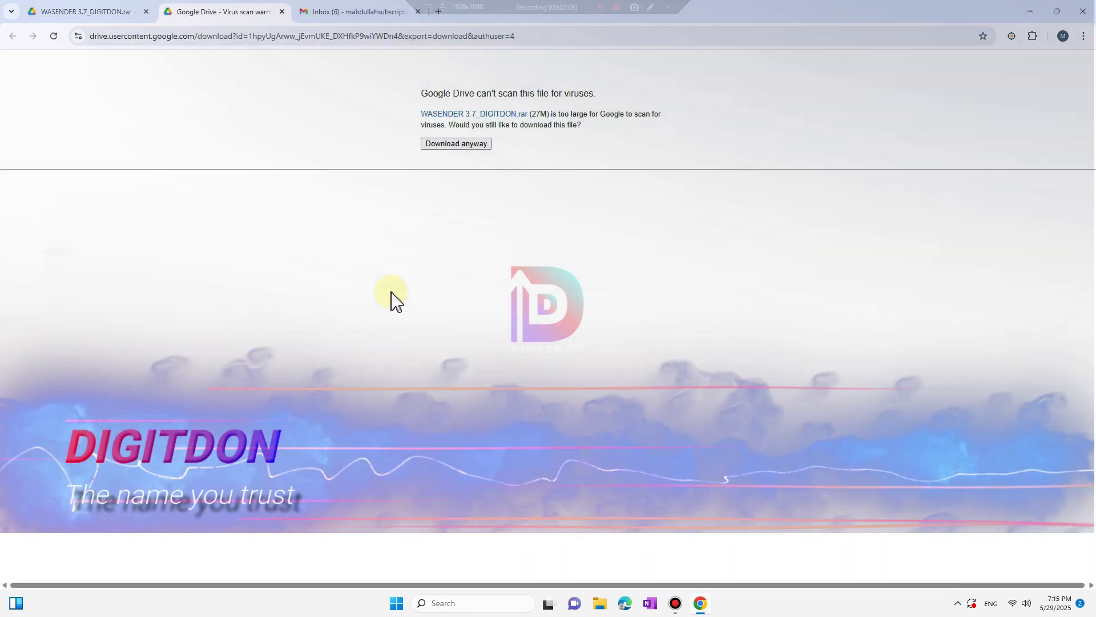
left_click(455, 144)
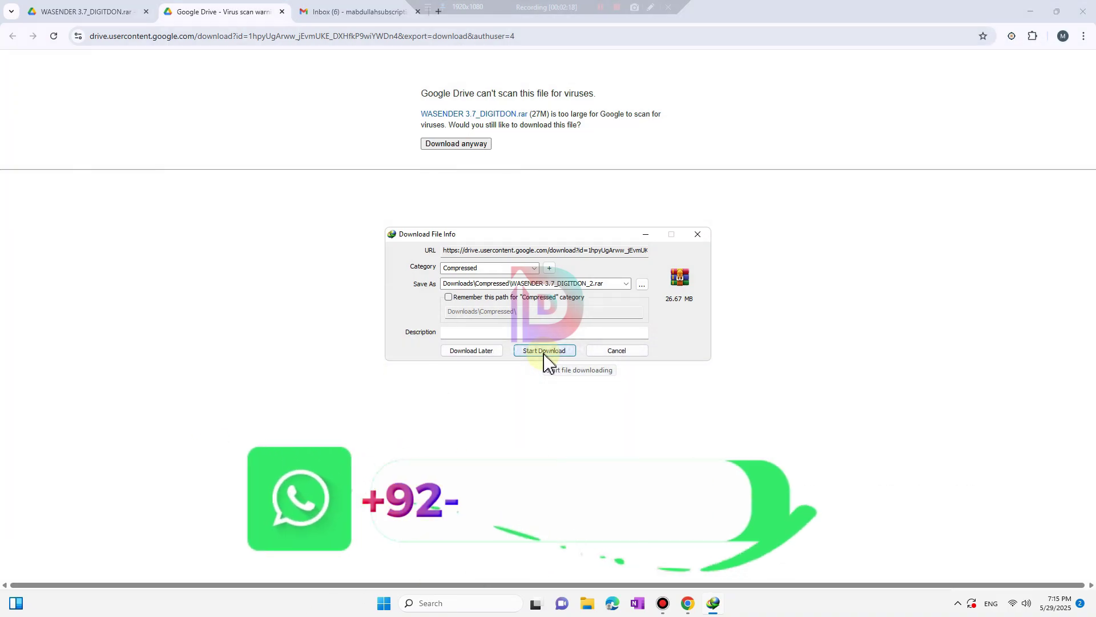
left_click(544, 354)
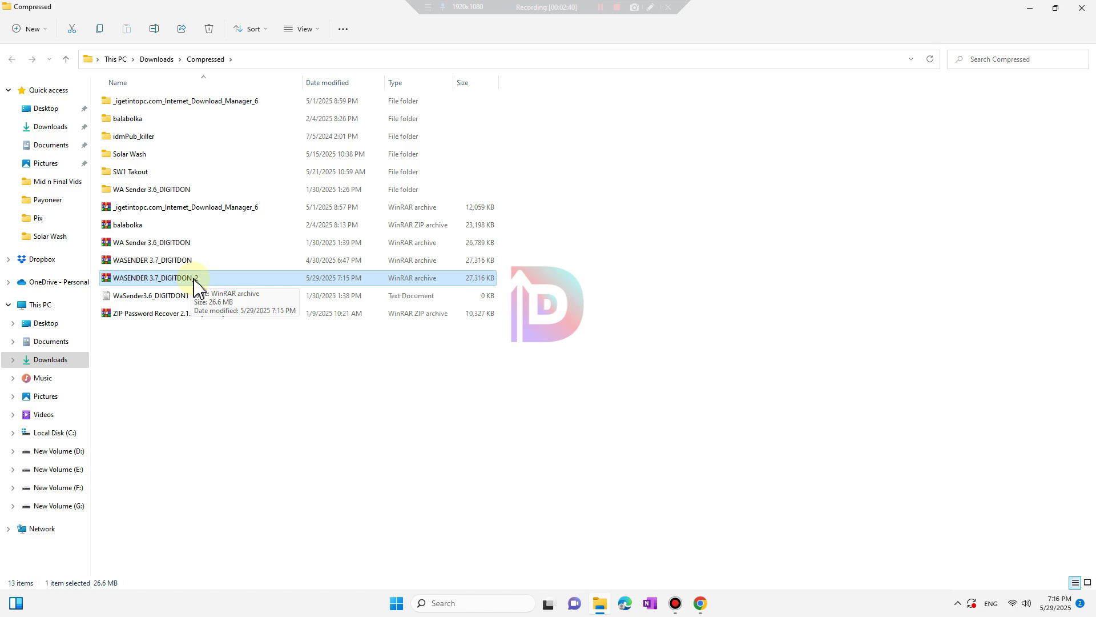
Step: Extract WASENDER 3.7_DIGITDON_2 with WinRAR and open its inner folder to the Must Read PDF
right_click(160, 261)
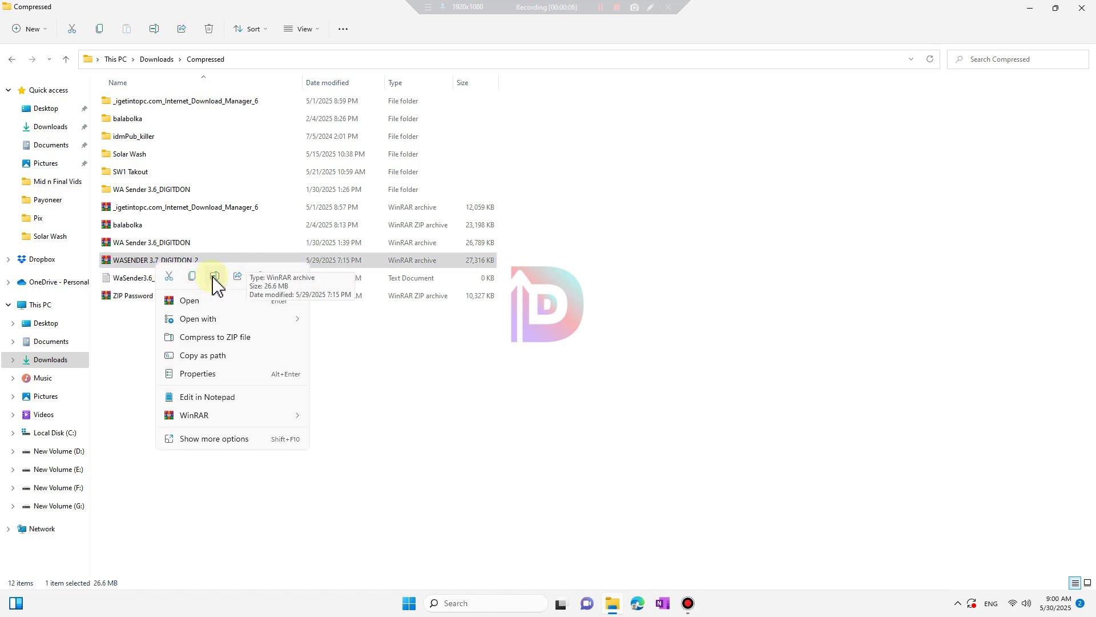
mouse_move(194, 415)
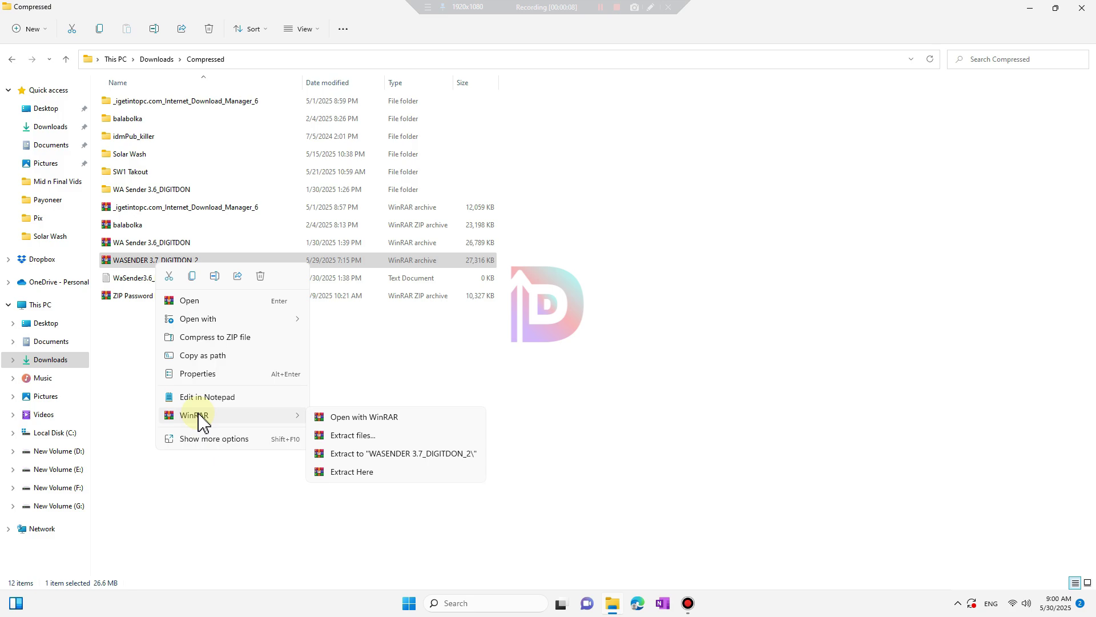
left_click(423, 455)
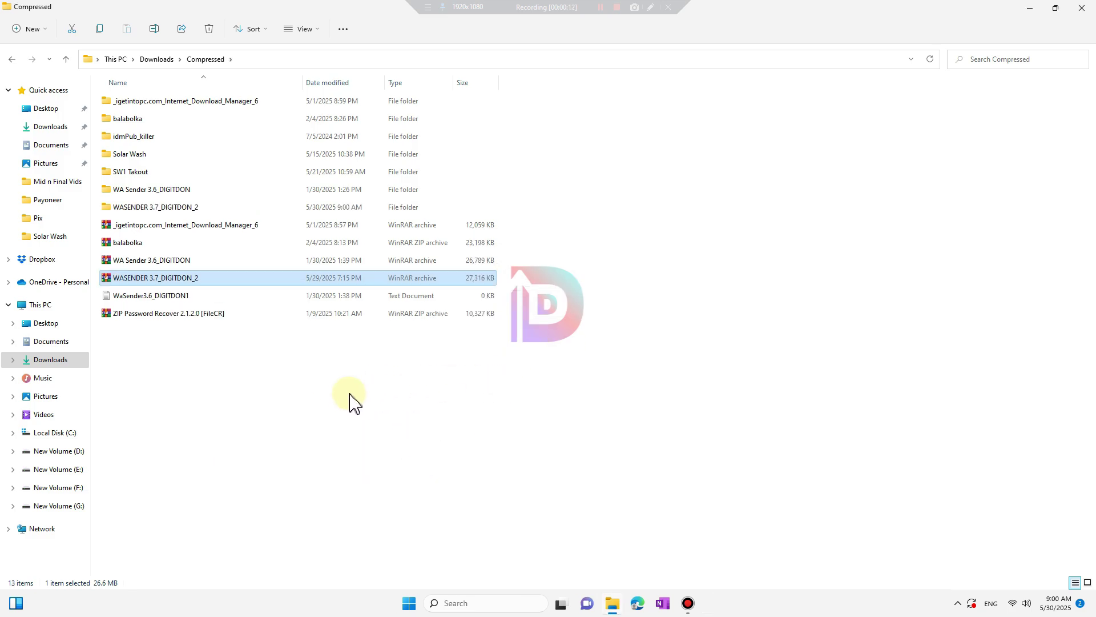
double_click(160, 210)
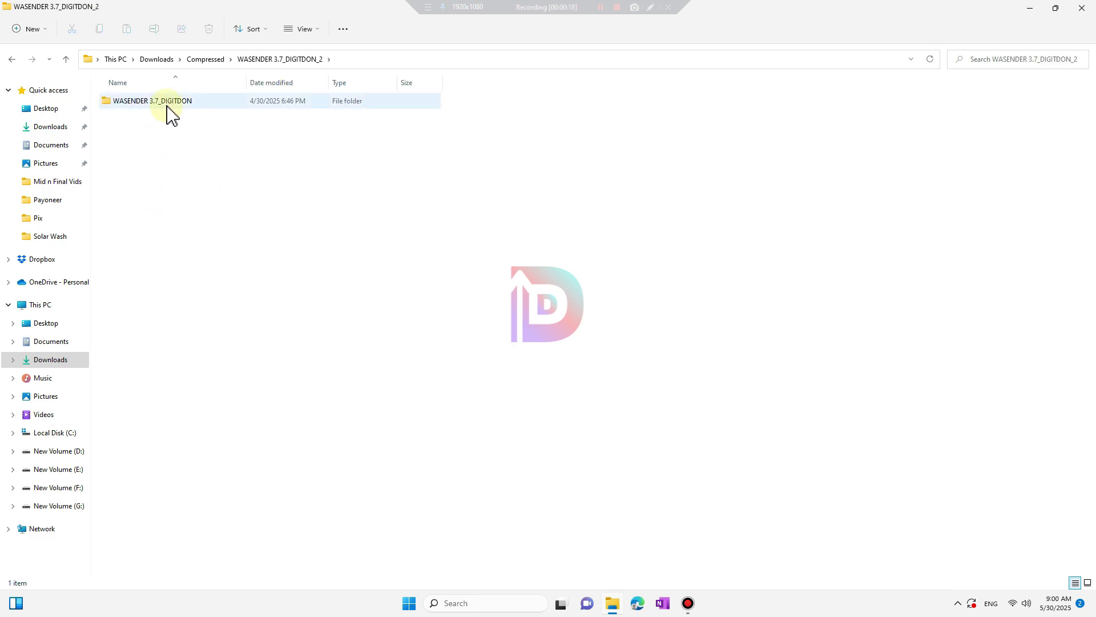
double_click(165, 103)
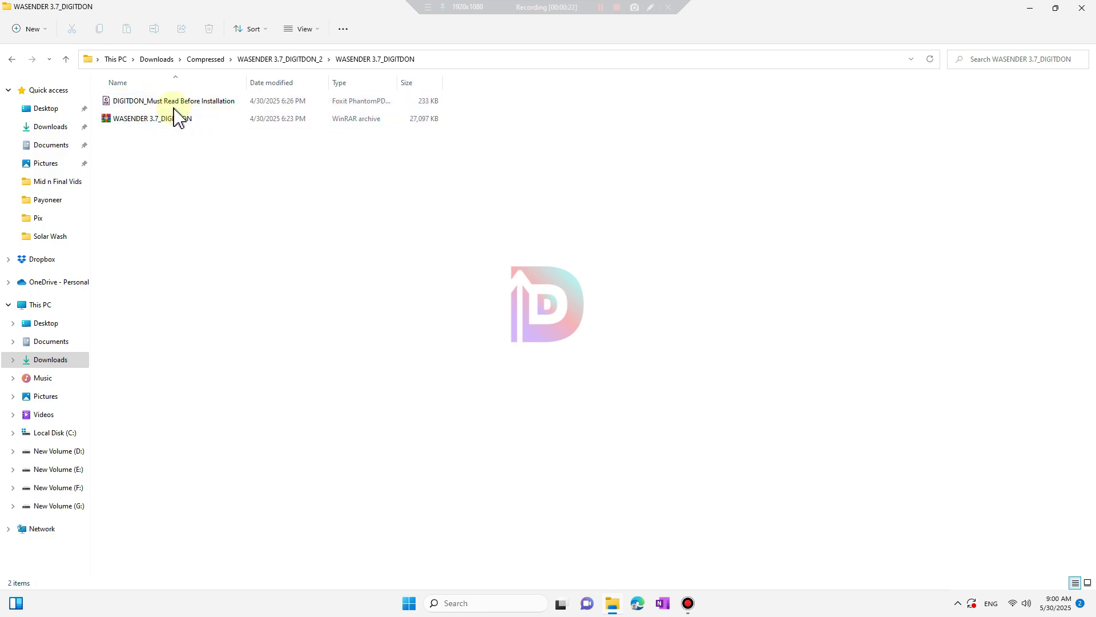
left_click(174, 107)
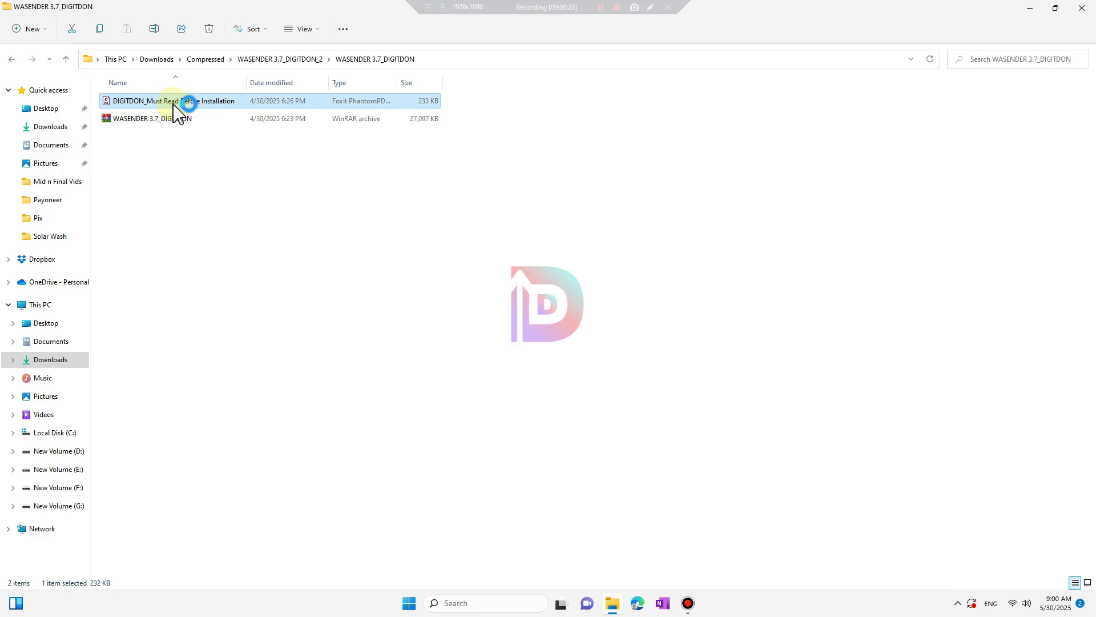
Step: Open the Must Read Before Installation PDF and scroll through DIGITDON's update instructions
double_click(192, 105)
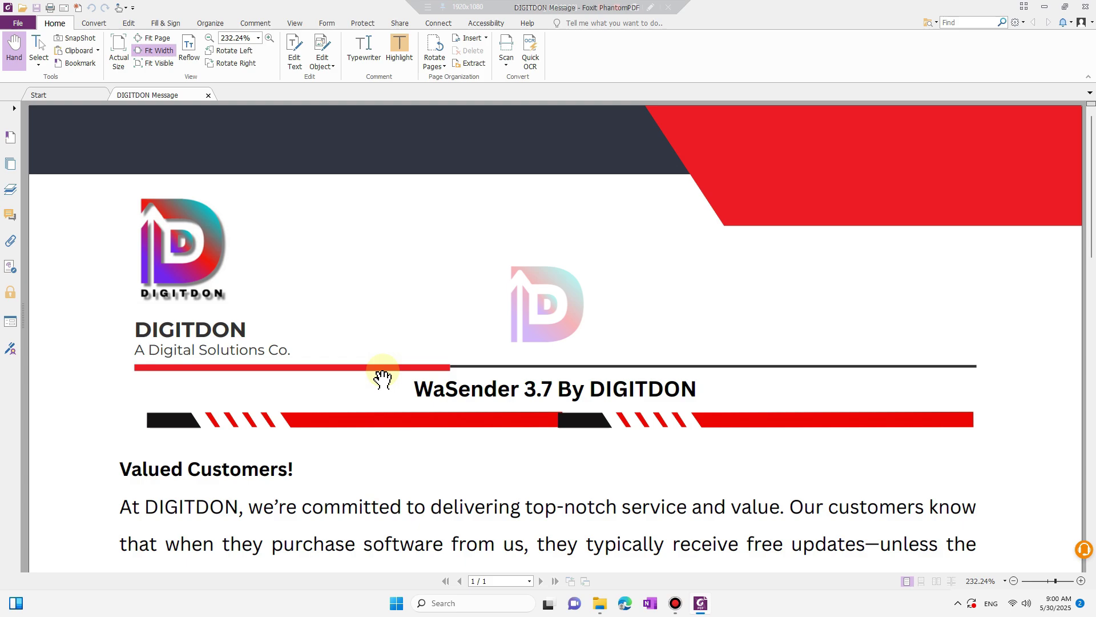
scroll(388, 399, "down", 3)
scroll(391, 402, "down", 2)
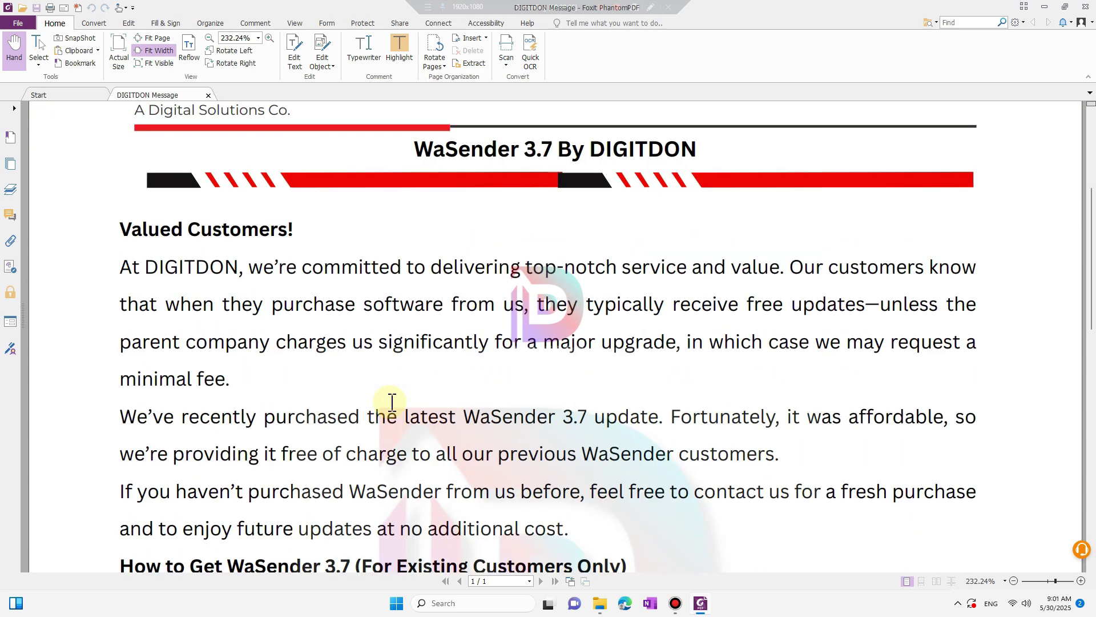
scroll(392, 401, "down", 1)
scroll(392, 402, "down", 1)
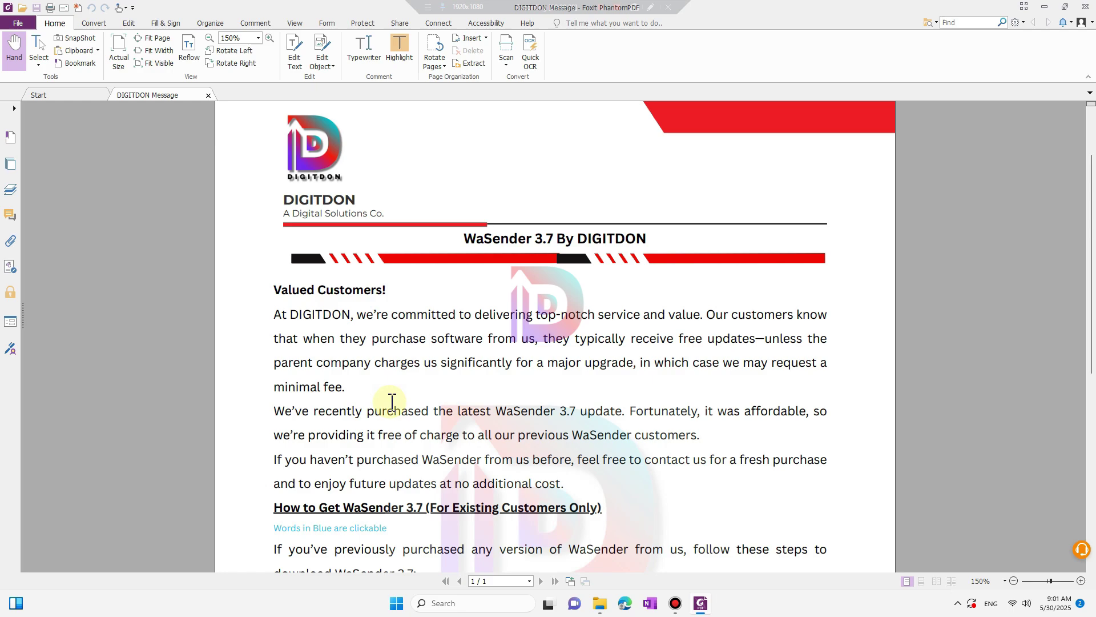
scroll(392, 401, "down", 1)
scroll(392, 401, "down", 1)
scroll(392, 401, "down", 1)
scroll(392, 401, "down", 2)
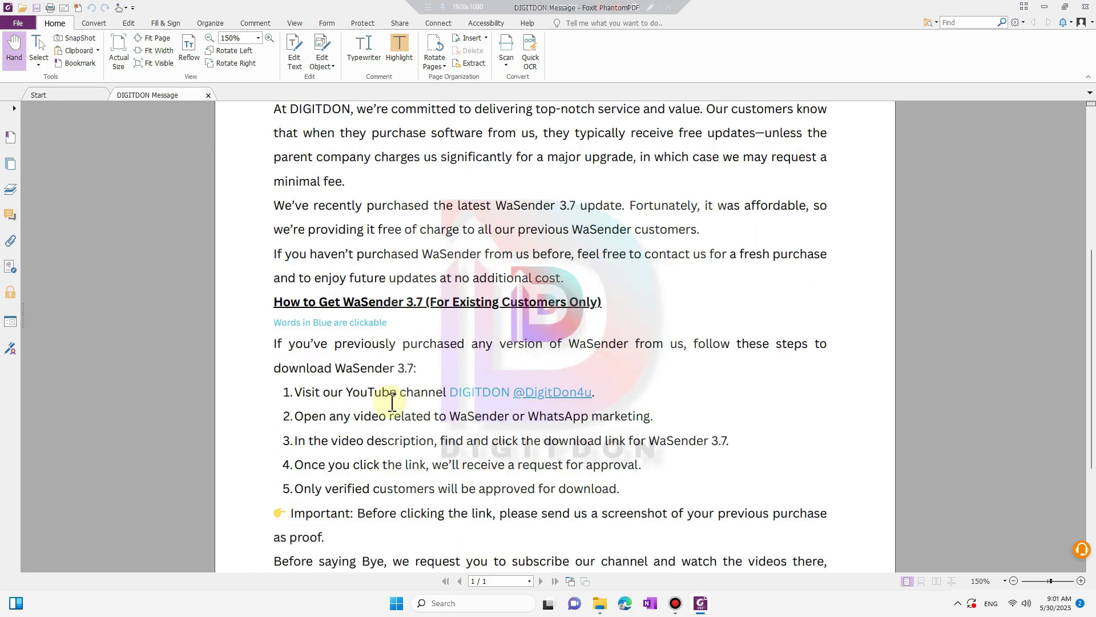
scroll(391, 401, "down", 1)
scroll(391, 402, "down", 2)
scroll(391, 402, "down", 1)
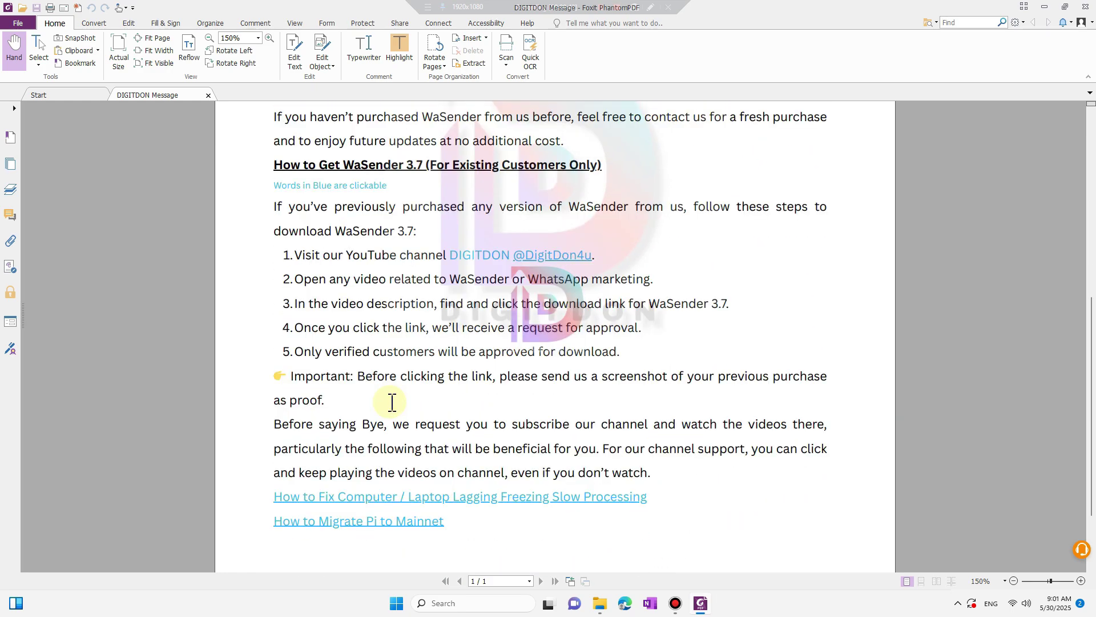
scroll(392, 402, "down", 1)
scroll(392, 402, "down", 1)
scroll(392, 401, "down", 1)
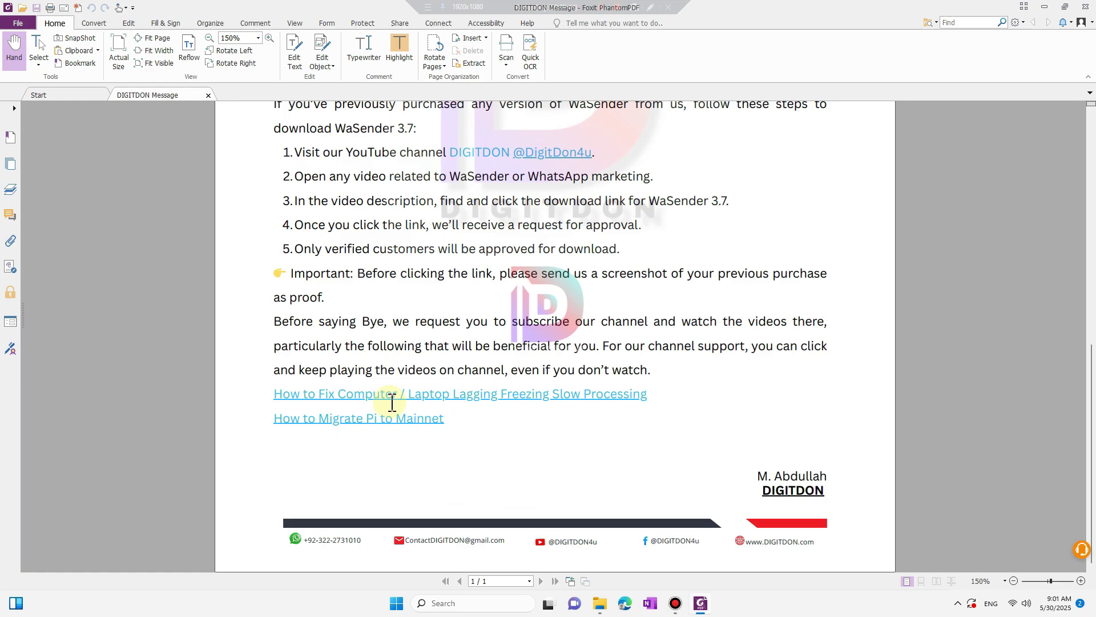
scroll(392, 402, "down", 1)
scroll(391, 403, "up", 6)
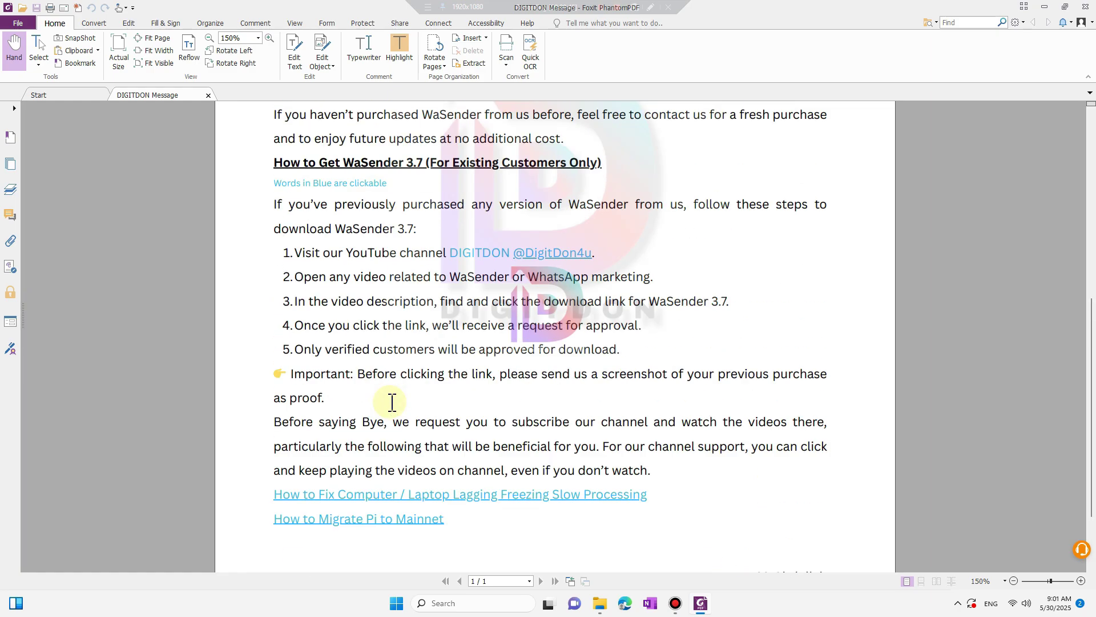
scroll(392, 403, "up", 5)
scroll(391, 404, "up", 2)
scroll(392, 403, "down", 5)
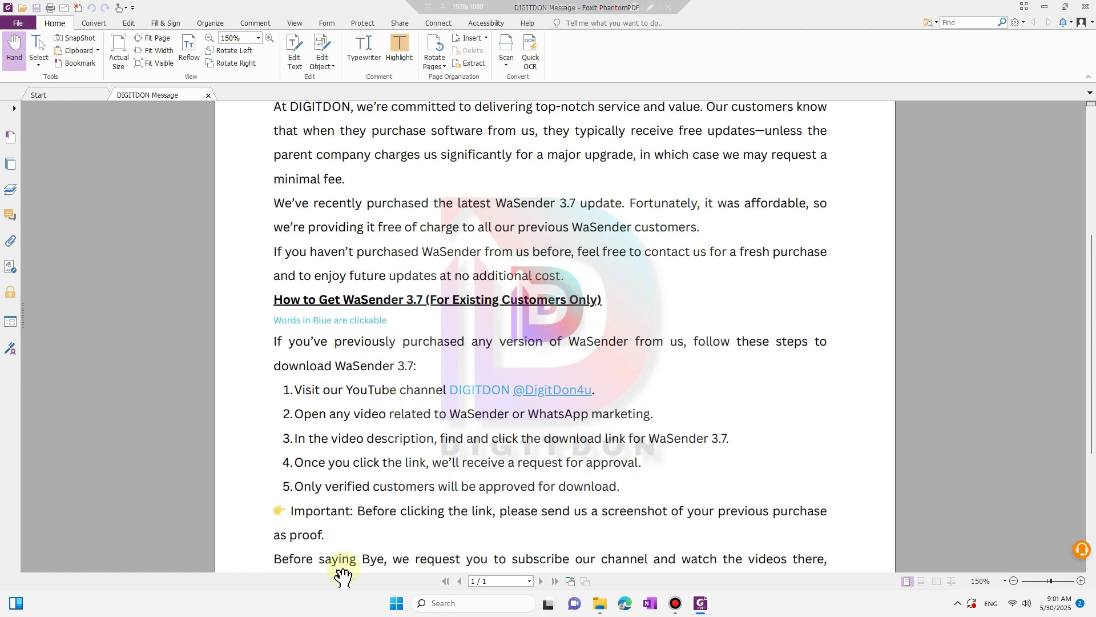
scroll(416, 315, "up", 5)
scroll(414, 326, "up", 3)
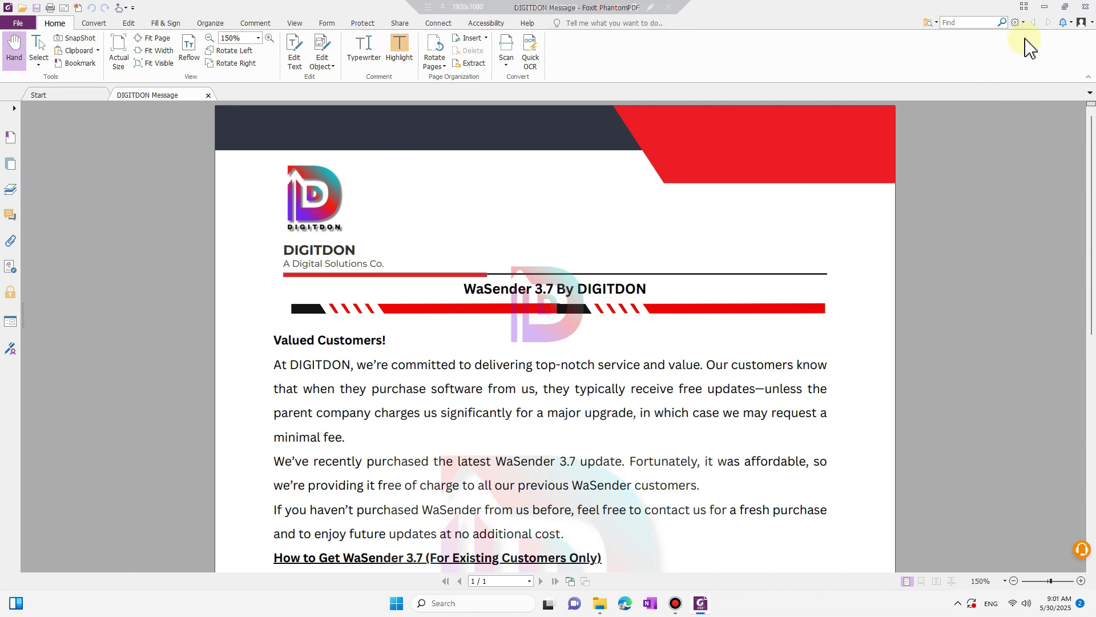
Step: Close the PDF and extract the password-protected WASENDER 3.7_DIGITDON archive with WinRAR
left_click(1045, 6)
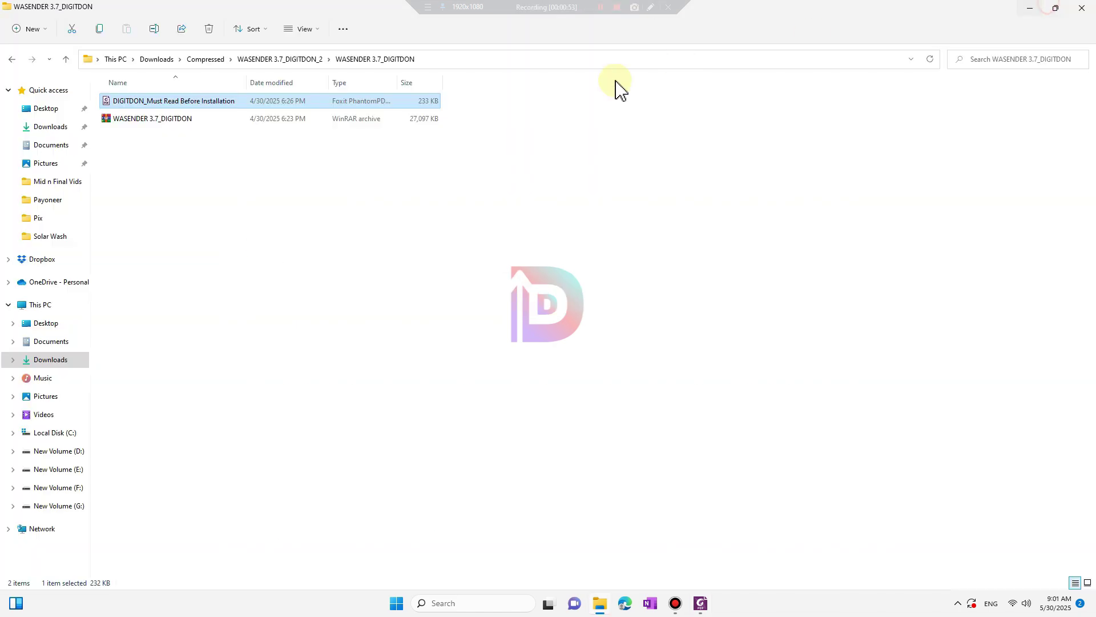
right_click(130, 120)
mouse_move(174, 274)
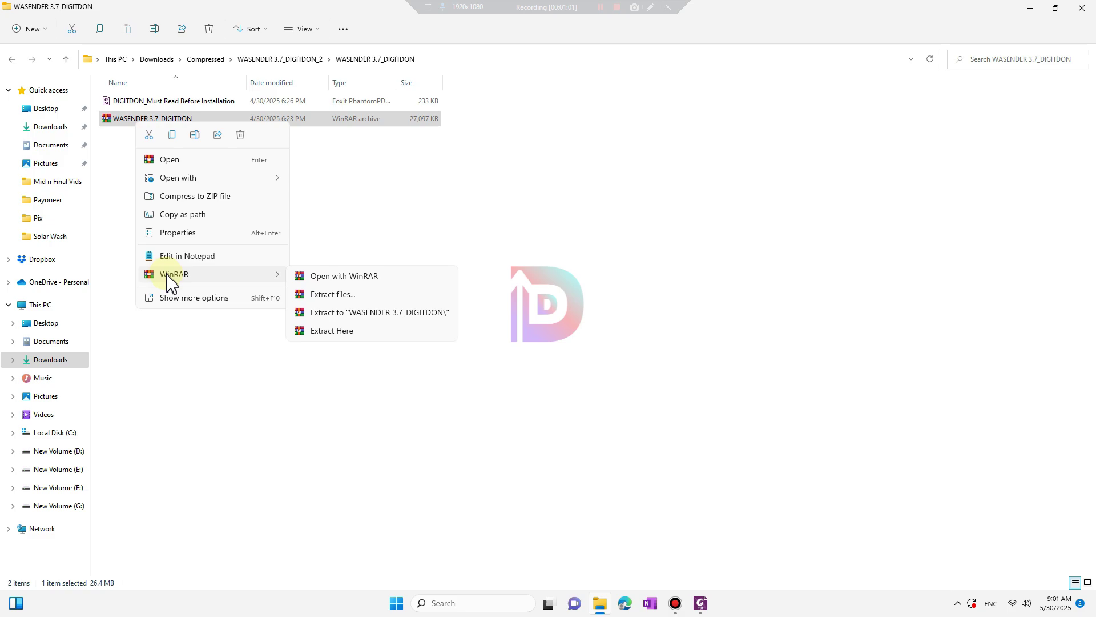
left_click(364, 315)
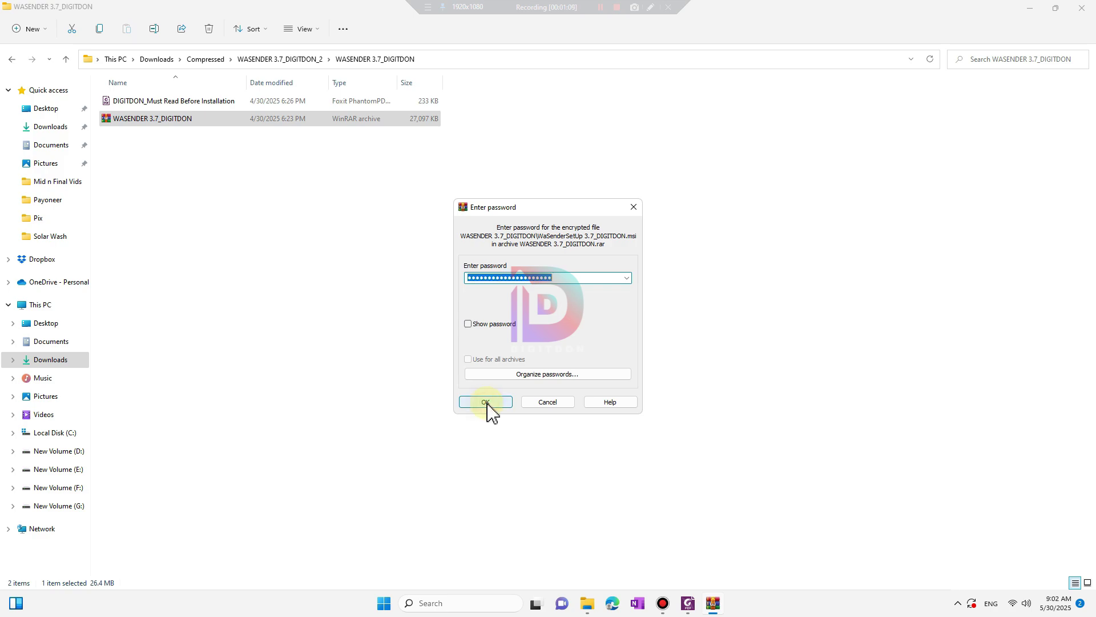
left_click(486, 402)
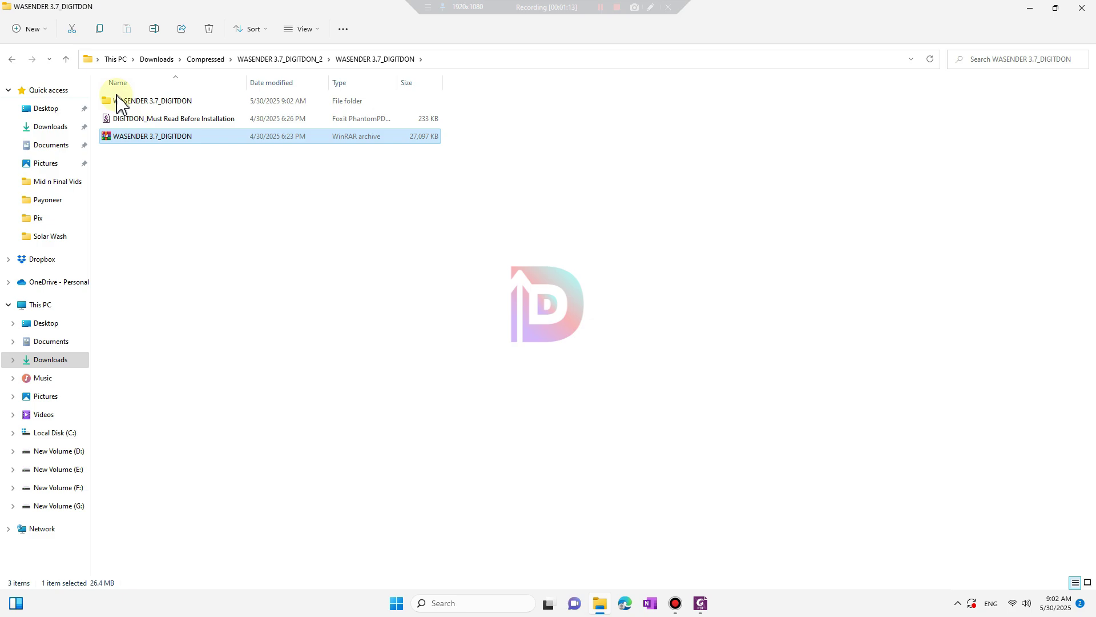
Step: Open the nested WASENDER 3.7_DIGITDON folders and launch WaSenderSetup 3.7
double_click(150, 102)
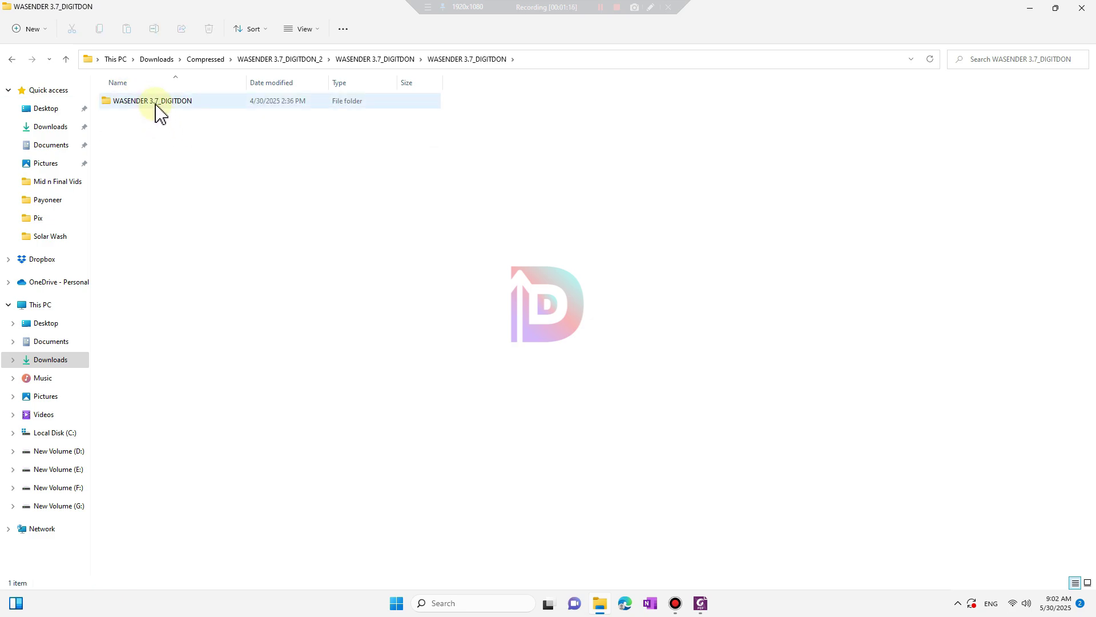
left_click(155, 104)
double_click(155, 104)
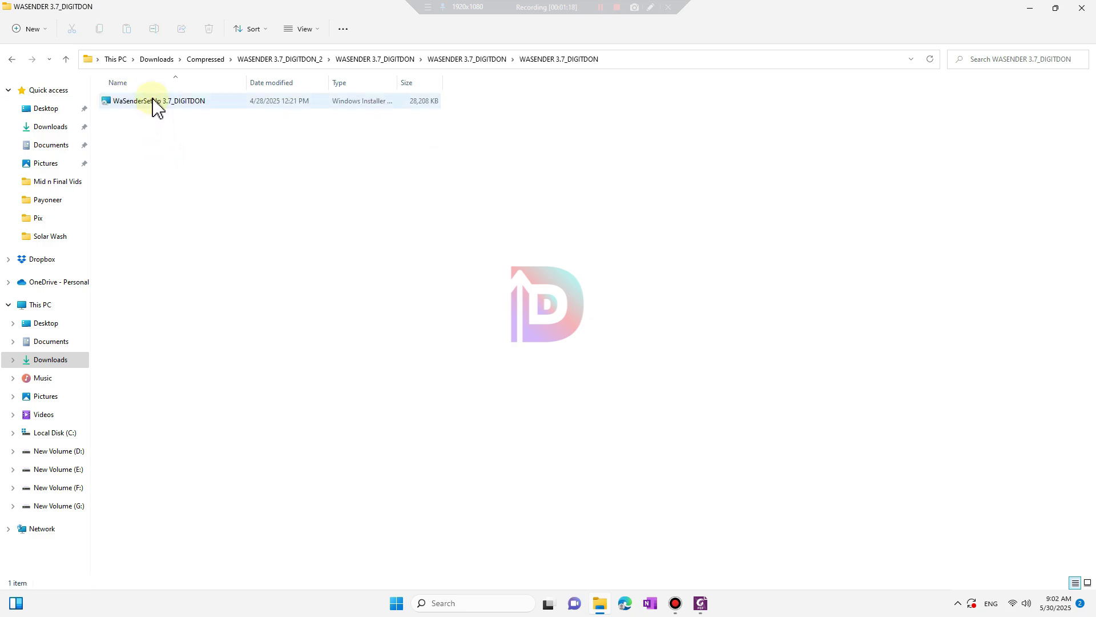
double_click(153, 106)
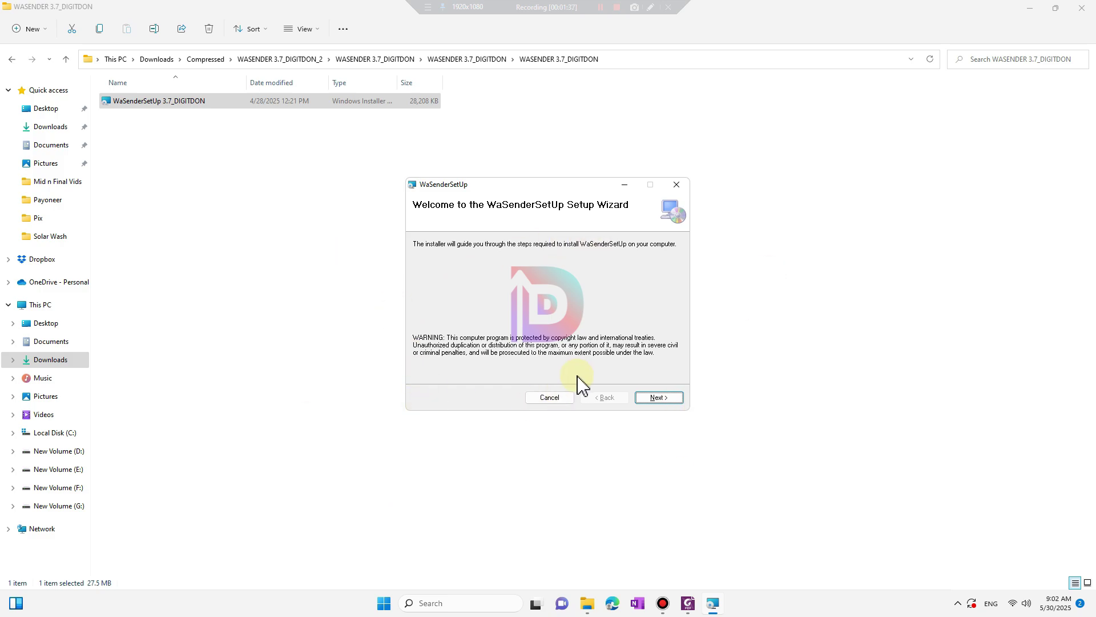
Step: Accept defaults on the Welcome, Installation Folder and Confirm pages, then close once installed
left_click(656, 399)
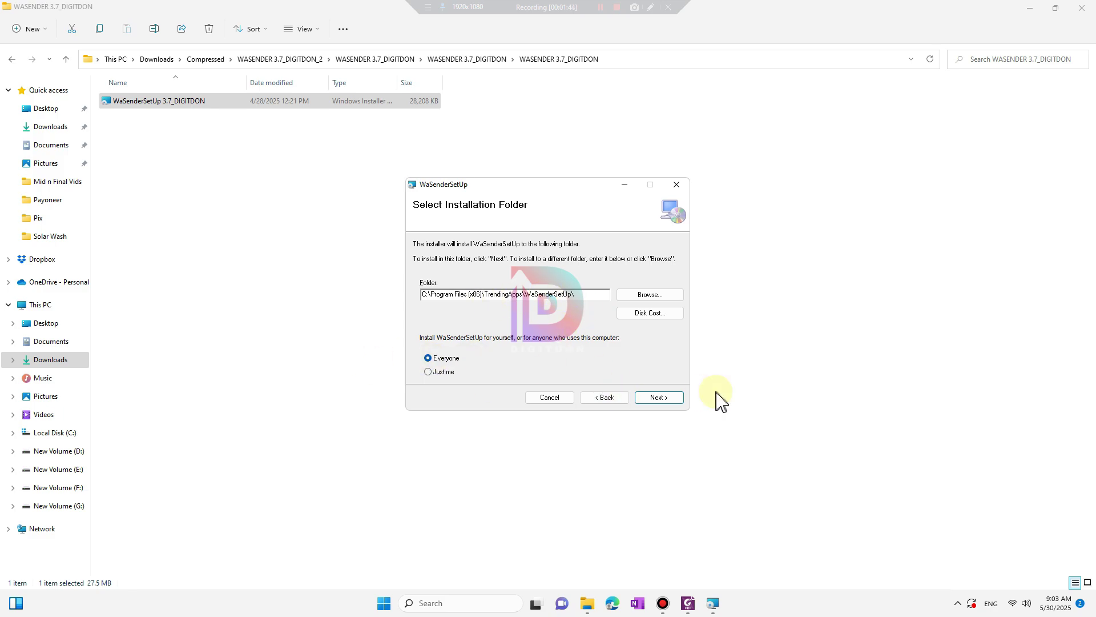
left_click(660, 398)
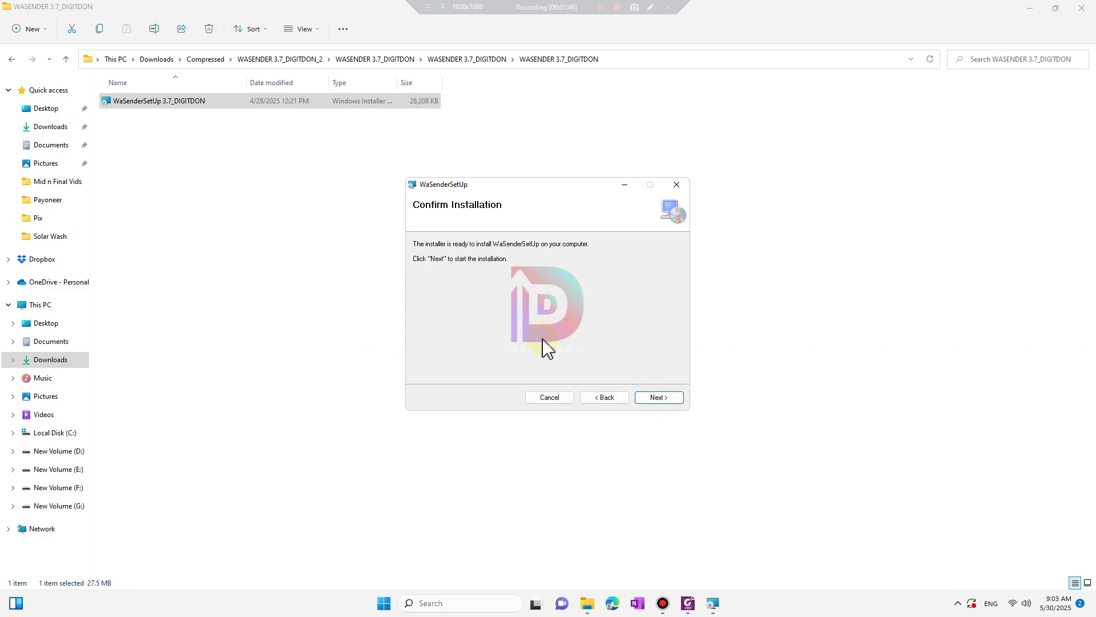
left_click(664, 400)
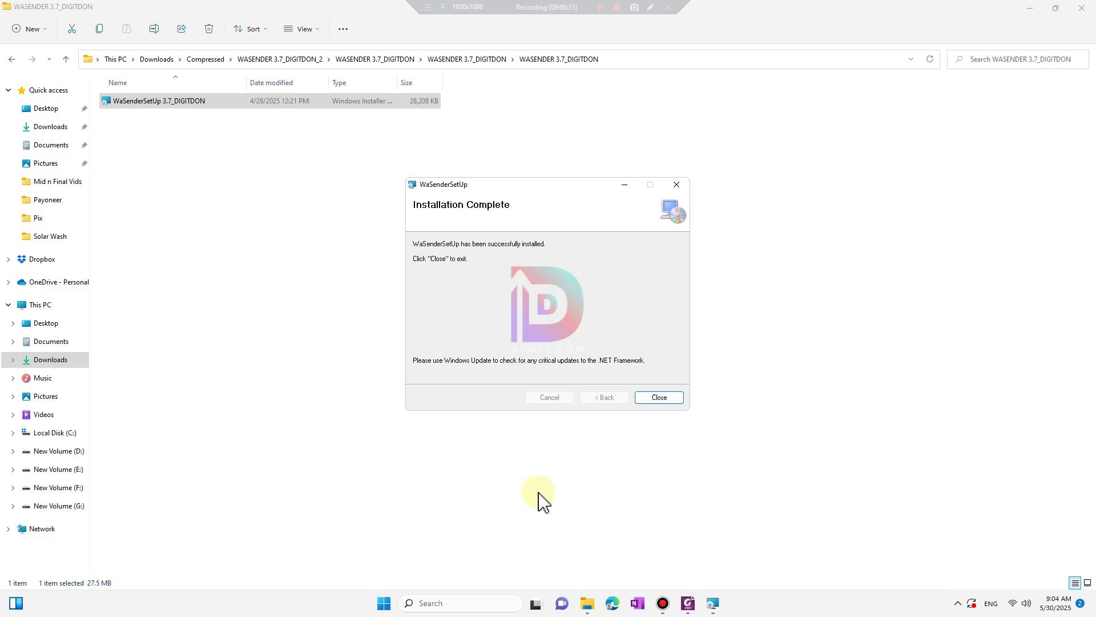
left_click(658, 398)
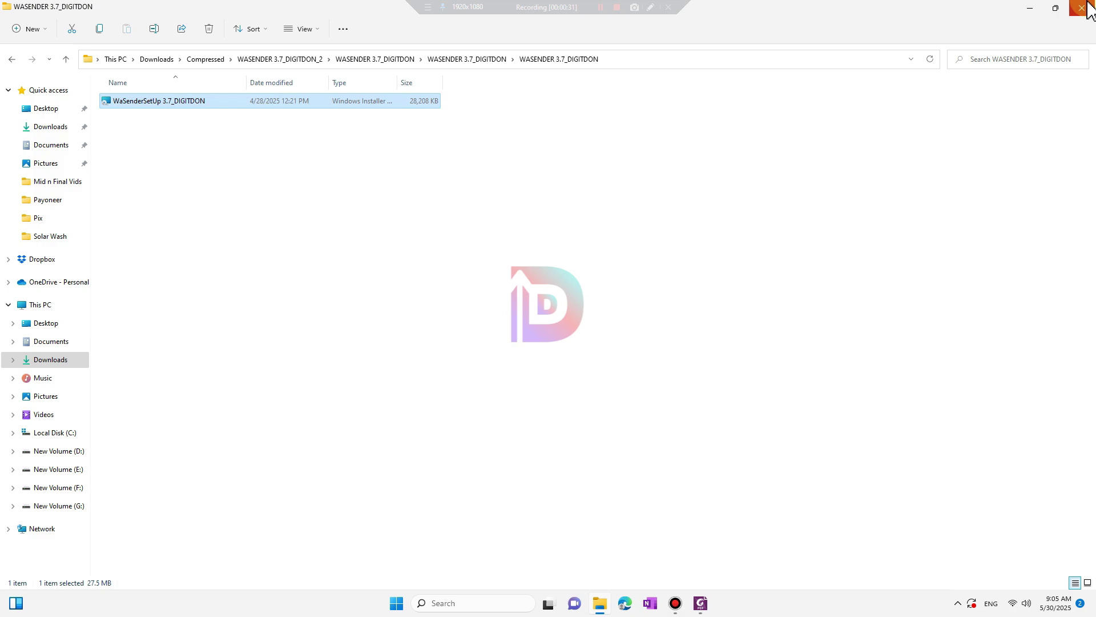
Step: Move Explorer aside, launch WaSender 3.7.0 from the desktop shortcut, and open General Settings
left_click(1056, 9)
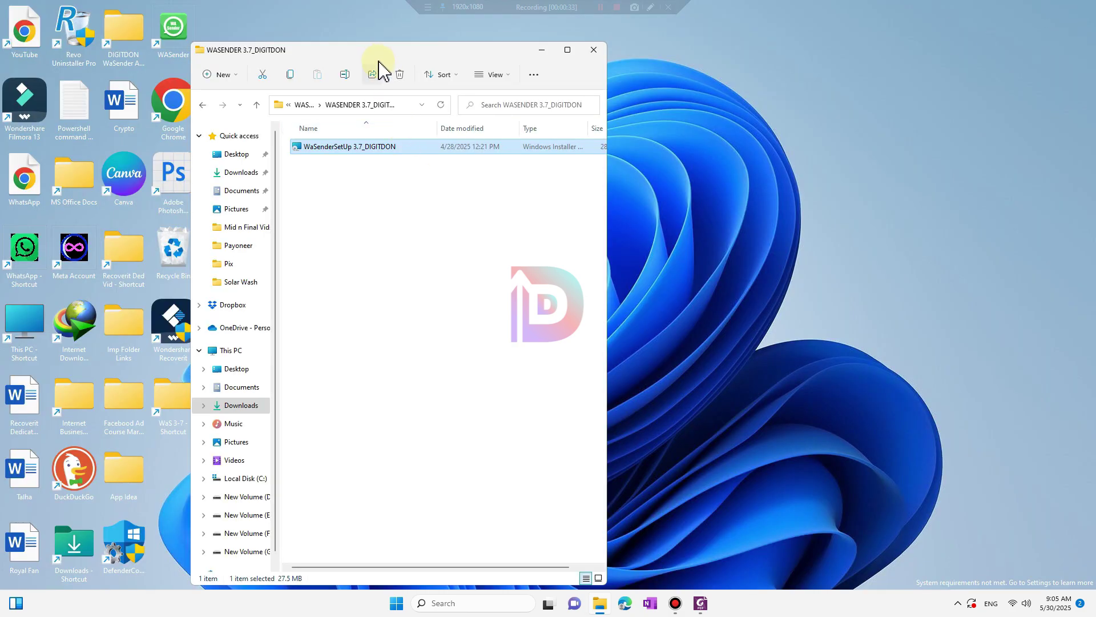
left_click_drag(378, 58, 497, 55)
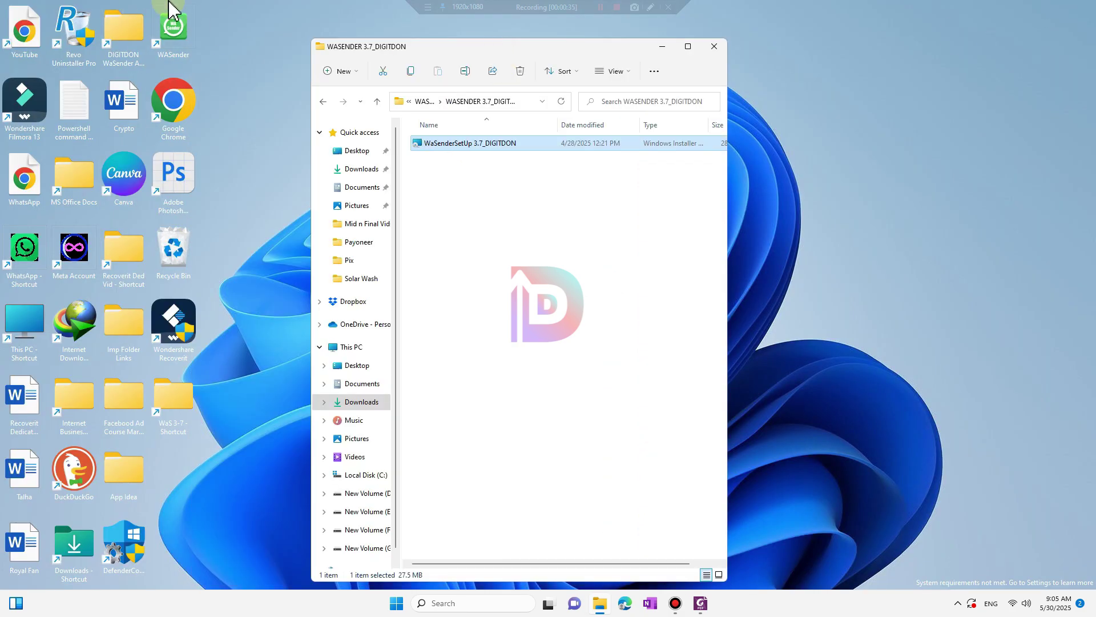
double_click(178, 33)
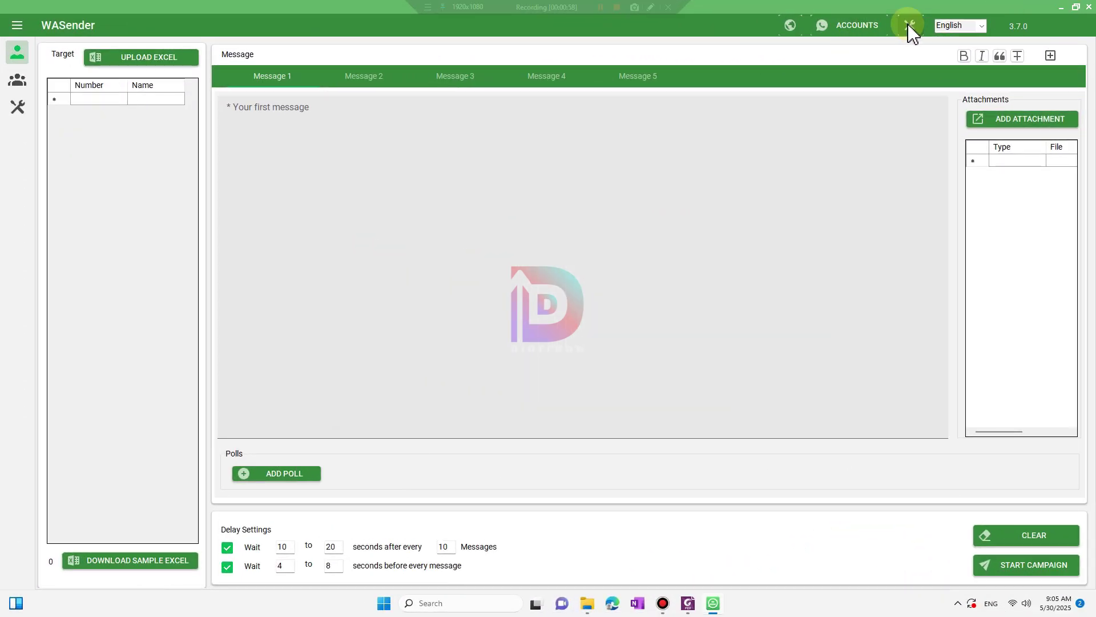
left_click(909, 25)
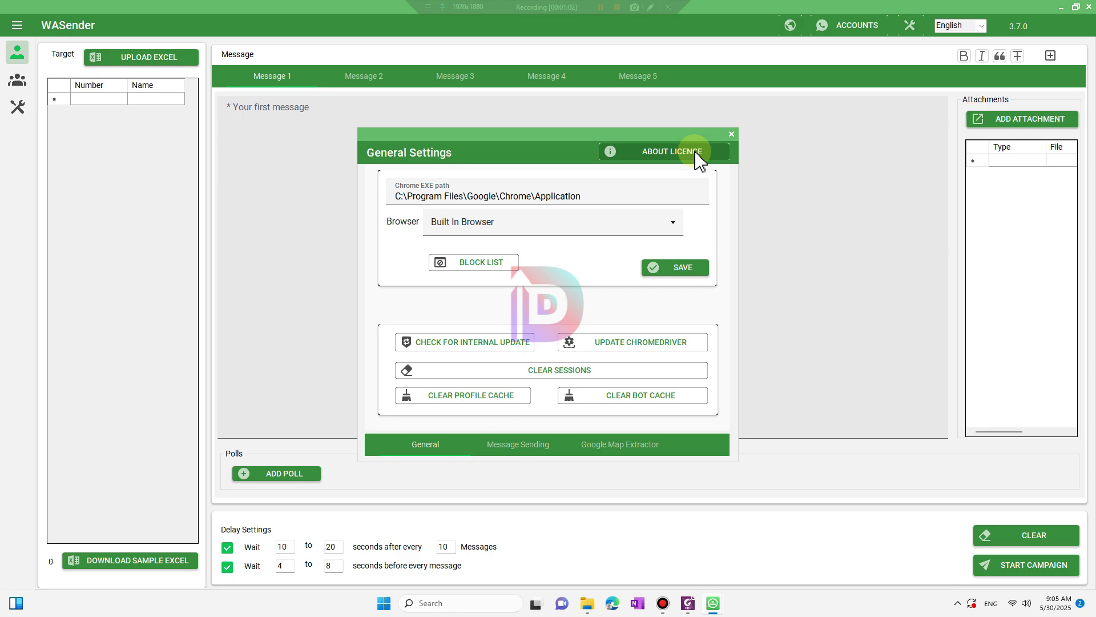
Step: Confirm the licence is activated, then run the internal update check and ChromeDriver update
left_click(672, 152)
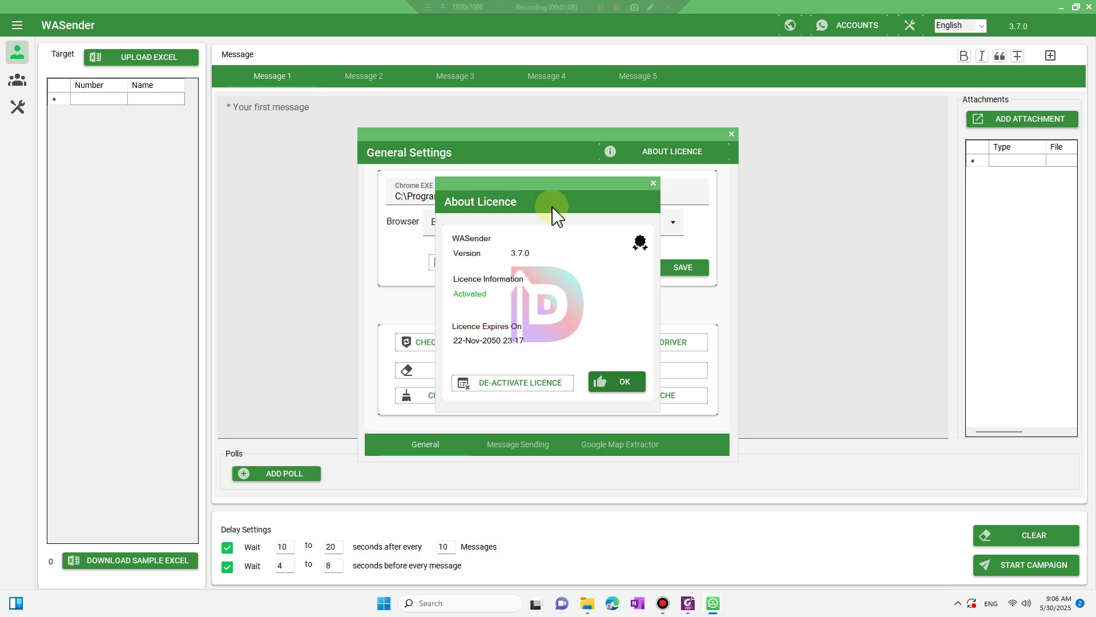
left_click(628, 383)
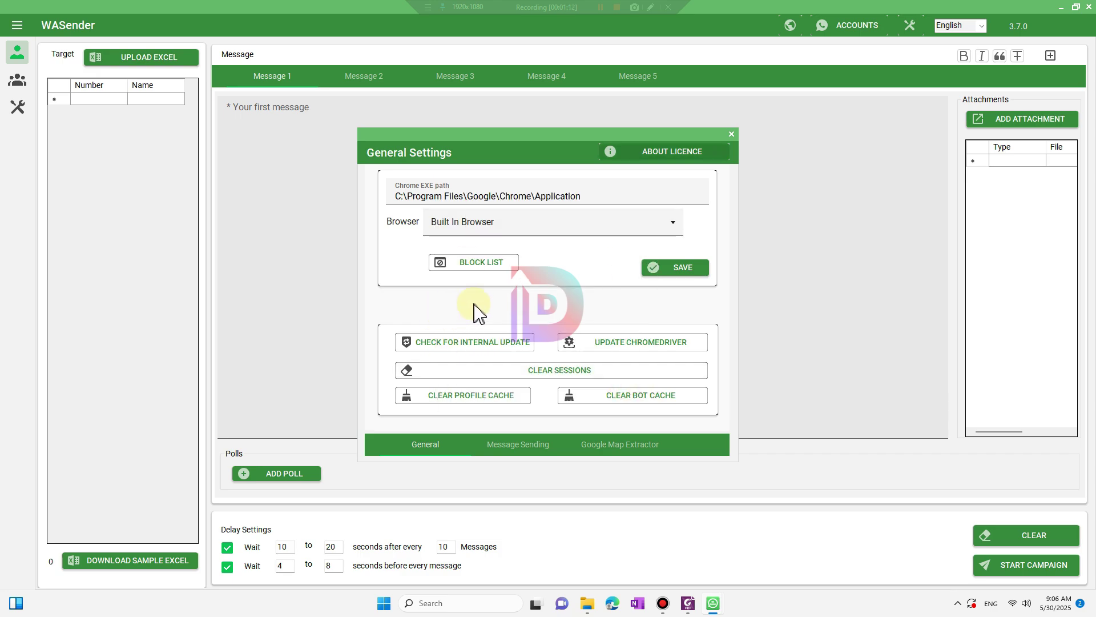
left_click(452, 341)
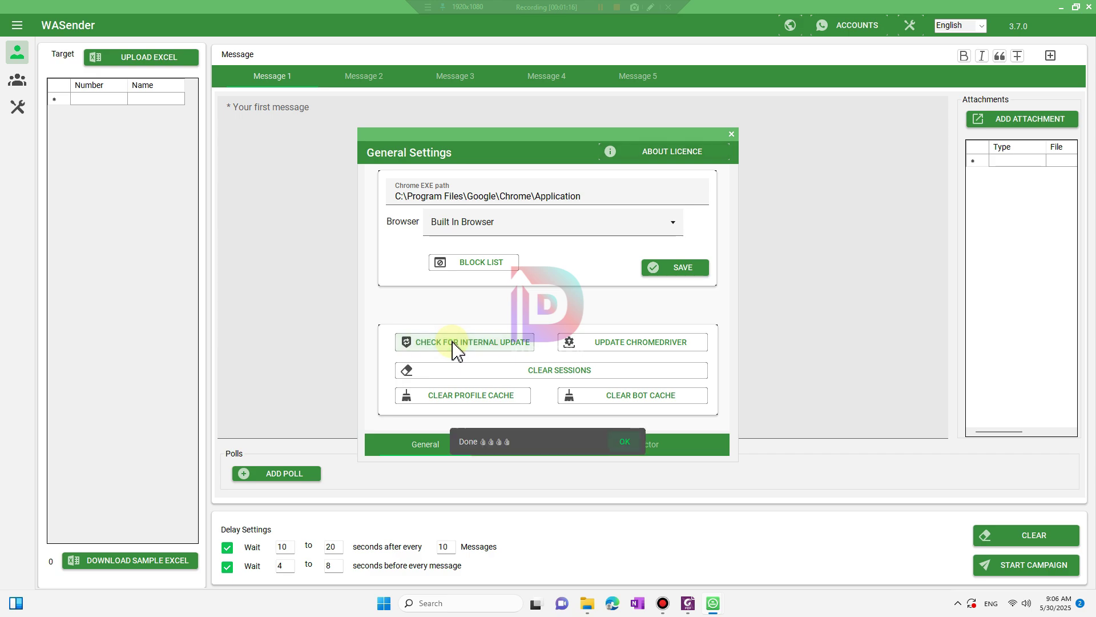
left_click(627, 443)
left_click(625, 342)
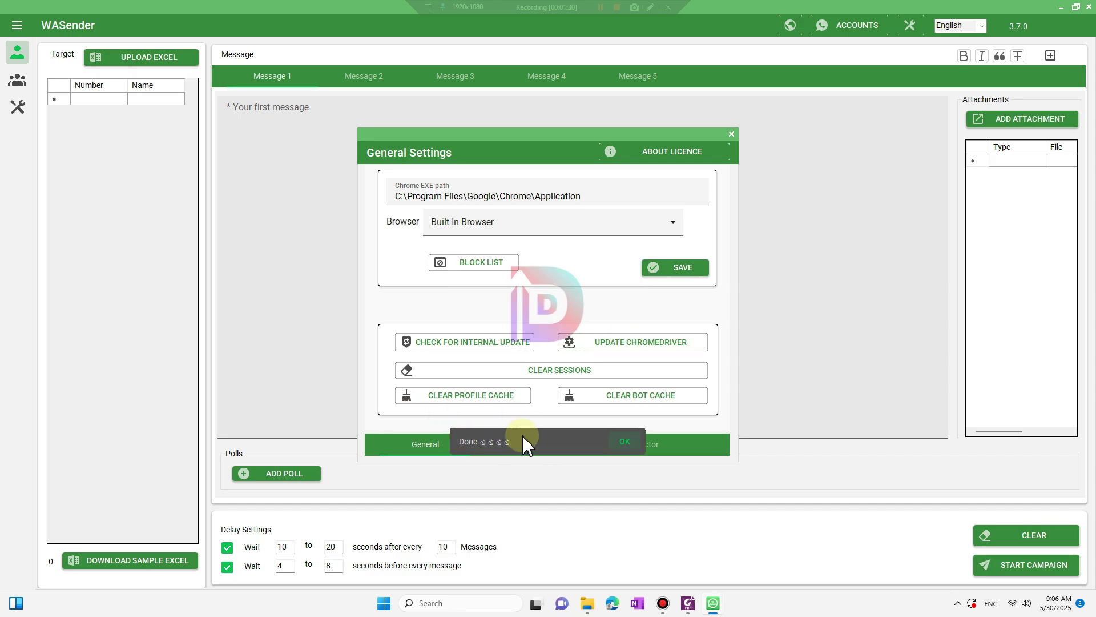
left_click(626, 441)
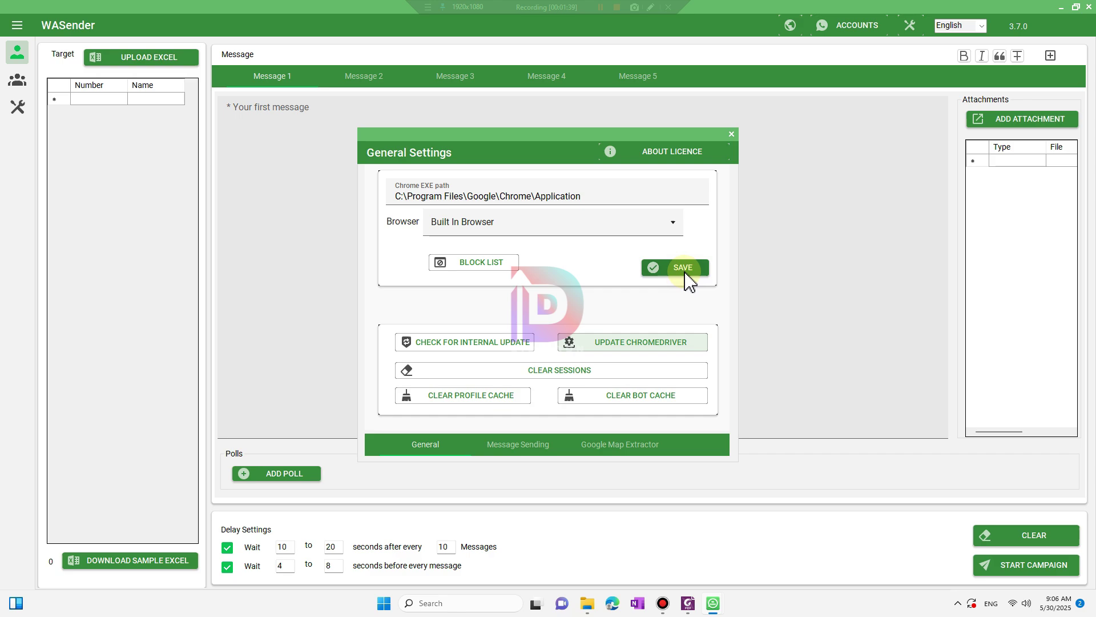
Step: Save Built In Browser as the browser and close General Settings
left_click(672, 231)
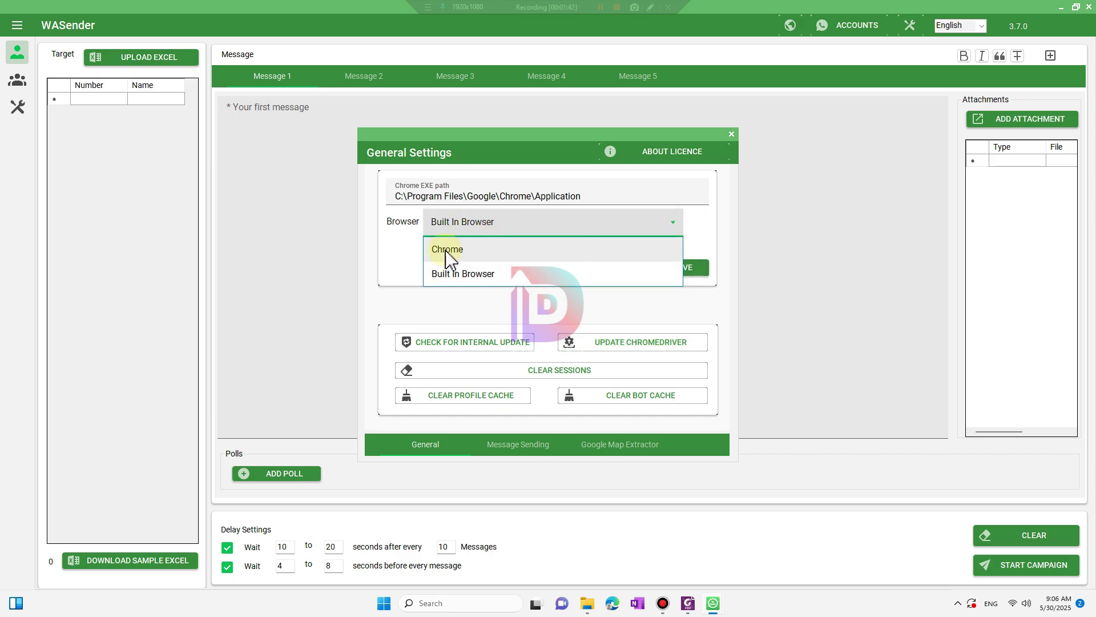
left_click(461, 279)
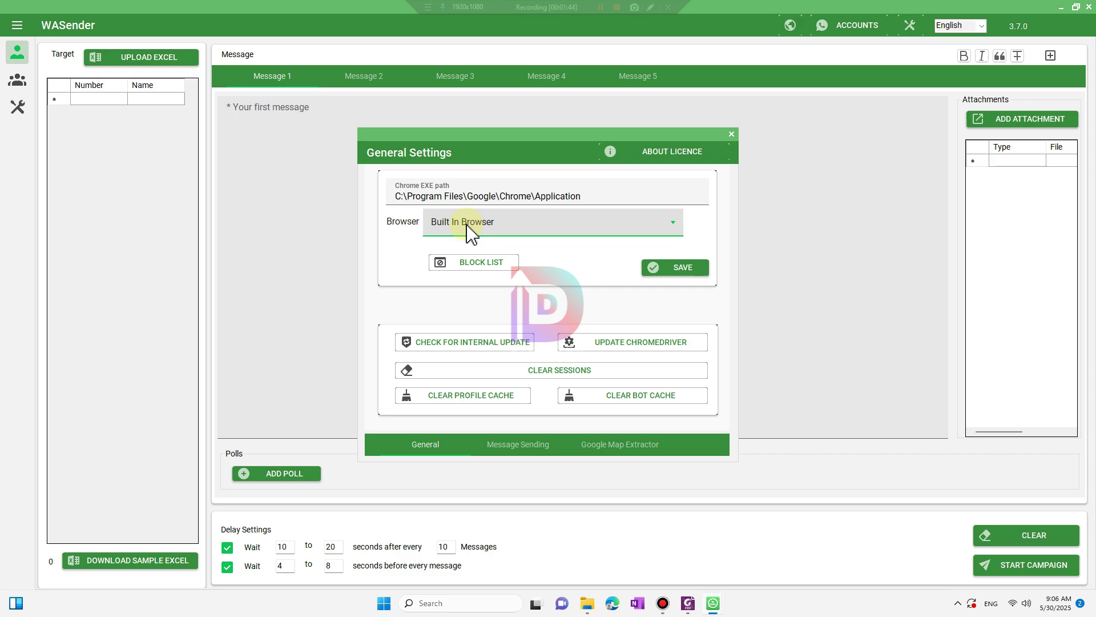
left_click(684, 271)
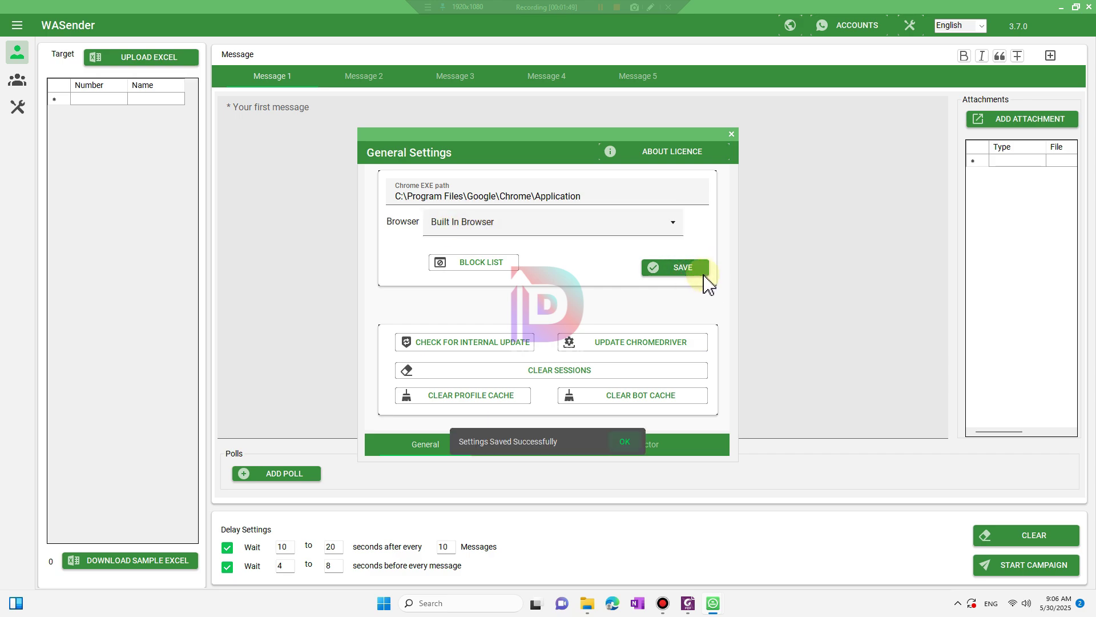
left_click(622, 445)
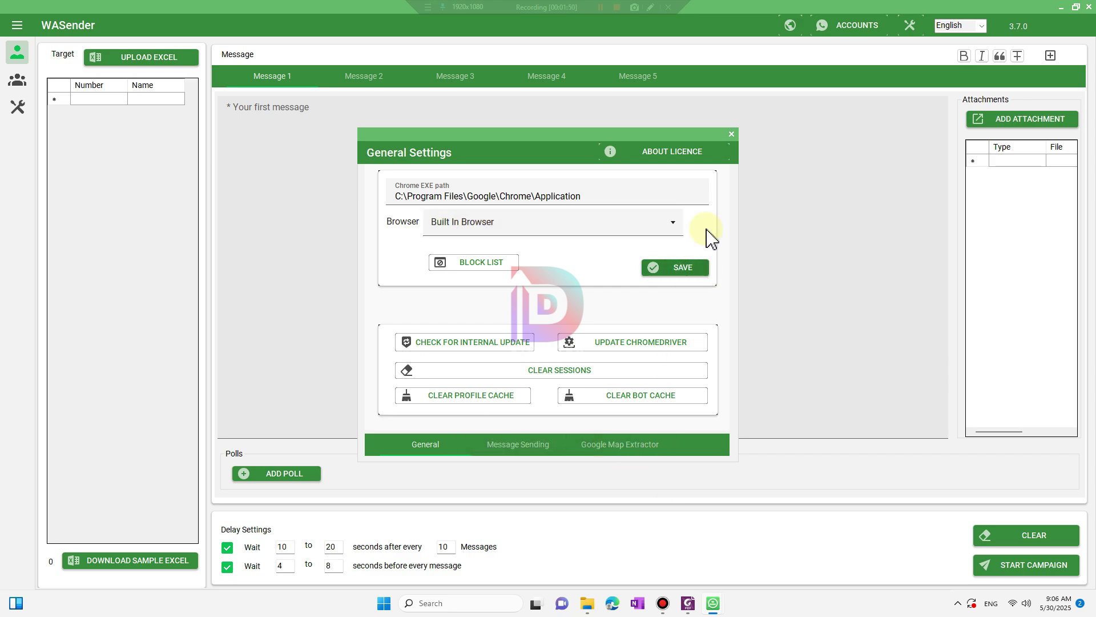
left_click(732, 135)
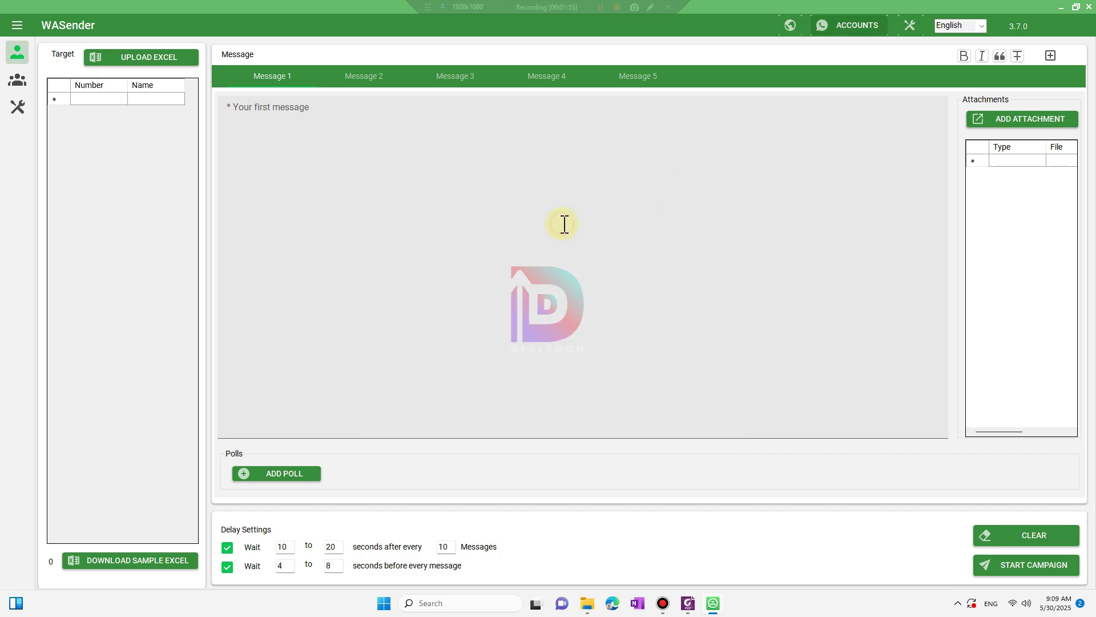
Step: Check Manage Accounts shows Profile 1 as the default, then close it
left_click(857, 28)
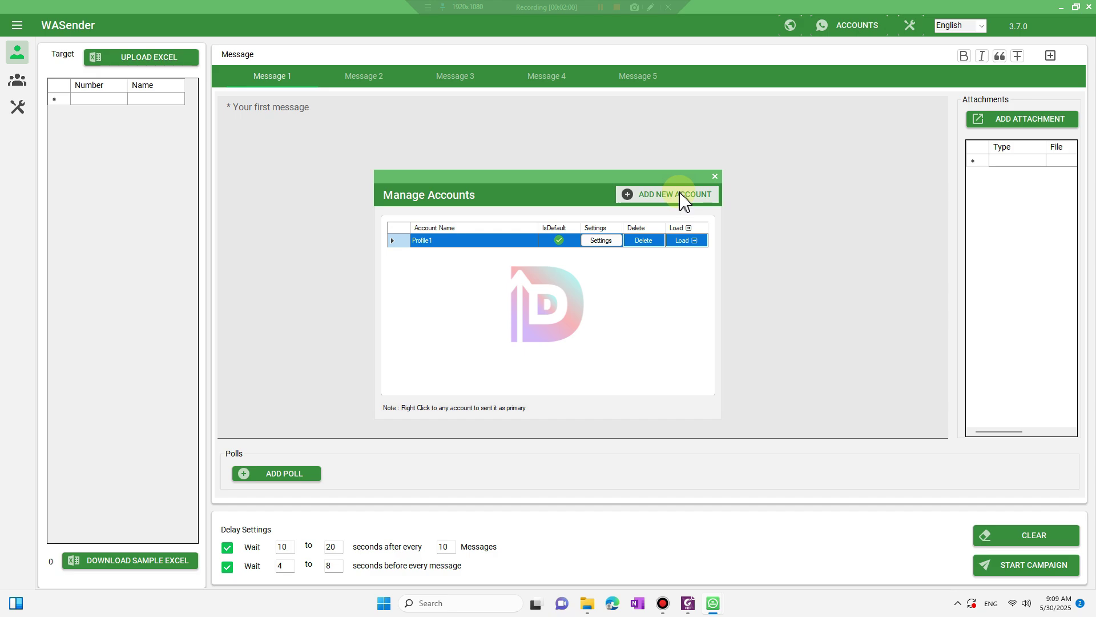
left_click(715, 176)
Step: Toggle the target list between group names and individual numbers, and preview attachment types without adding one
left_click(18, 79)
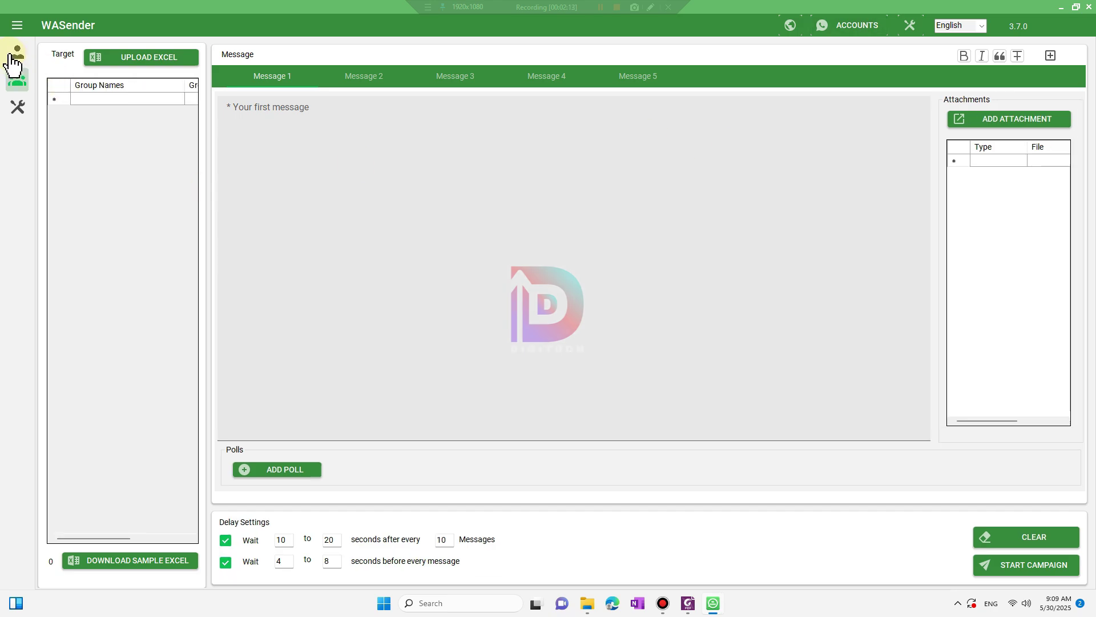
left_click(15, 54)
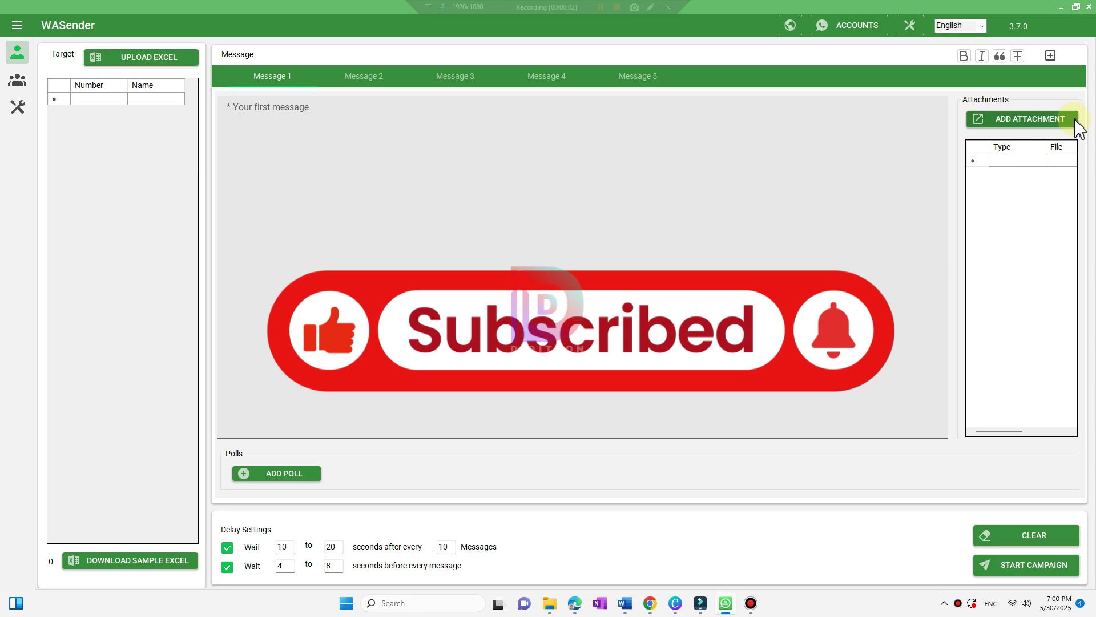
left_click(1022, 126)
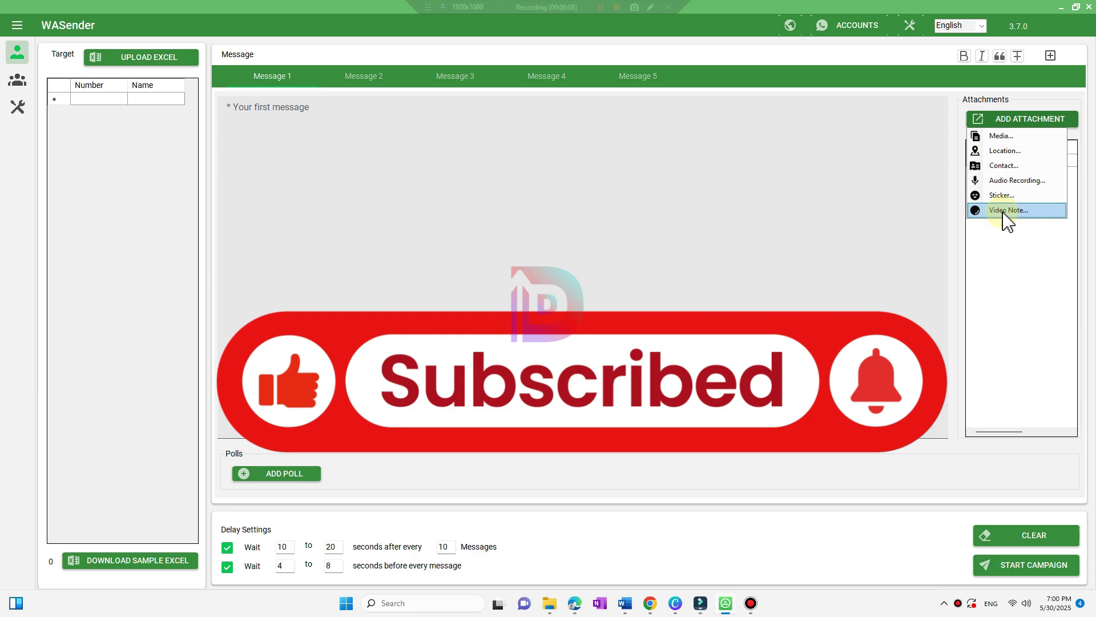
left_click(855, 194)
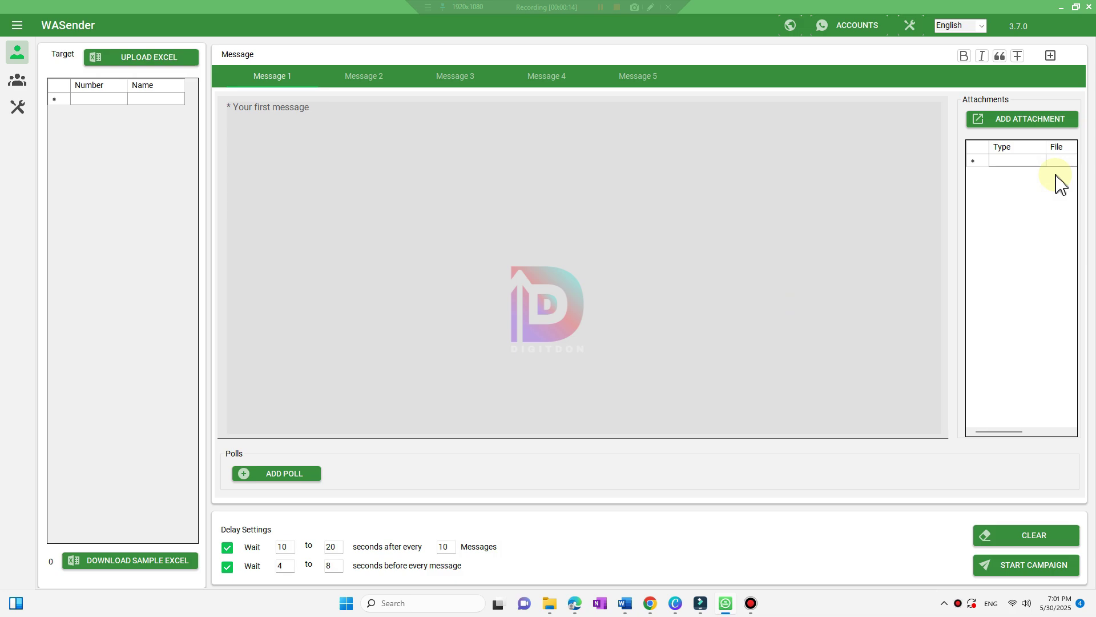
Step: Preview the message variable options, switch the target list to WhatsApp groups, and open the Tools page
left_click(1052, 55)
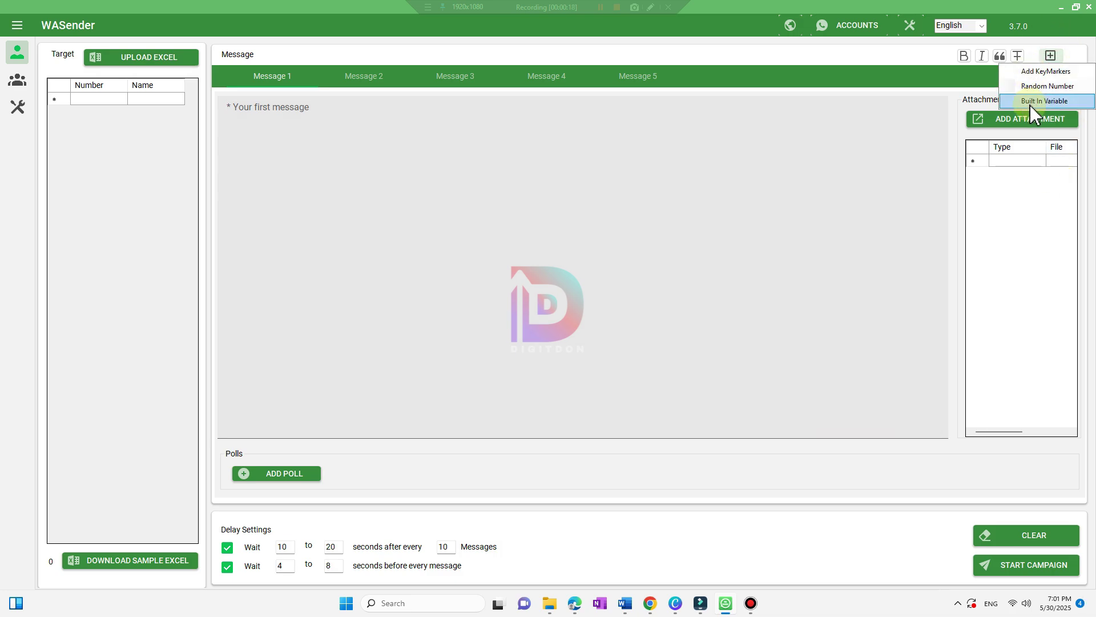
left_click(610, 249)
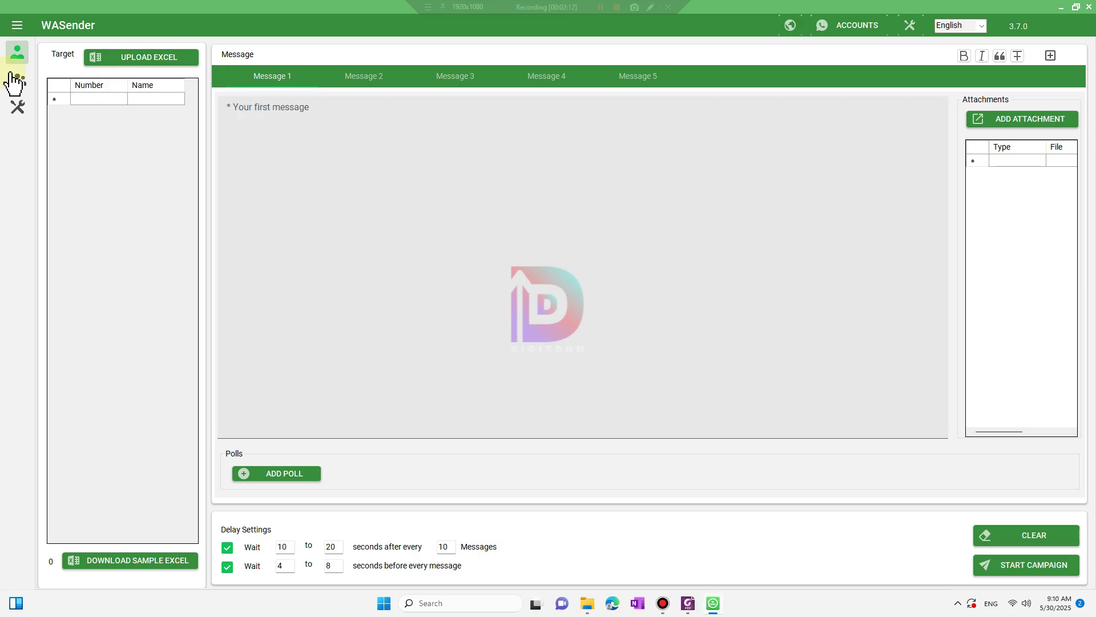
left_click(17, 85)
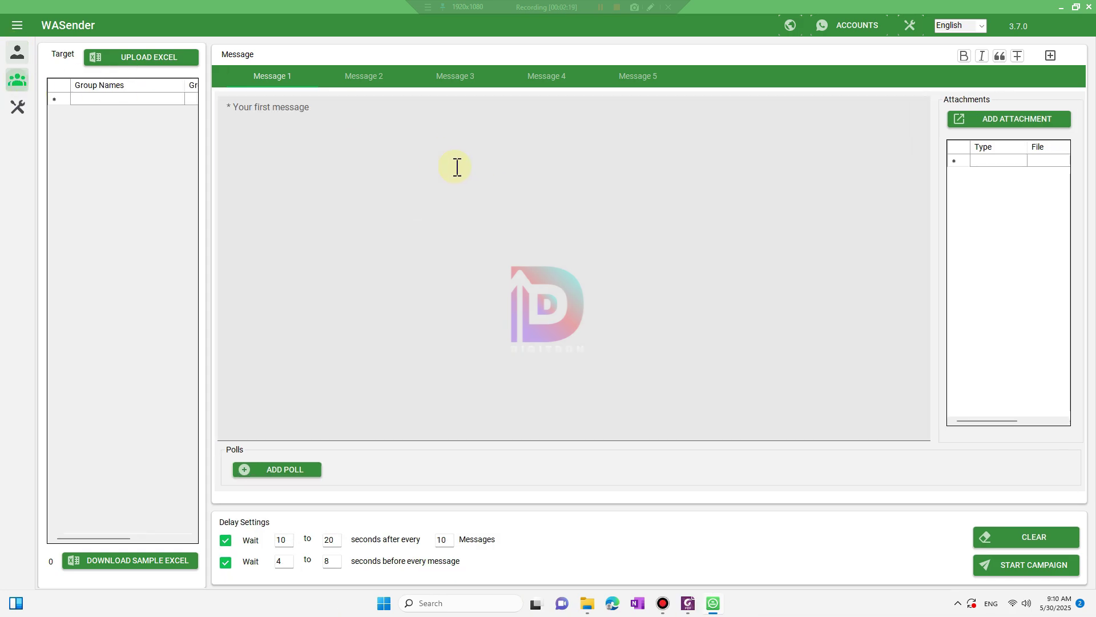
left_click(21, 109)
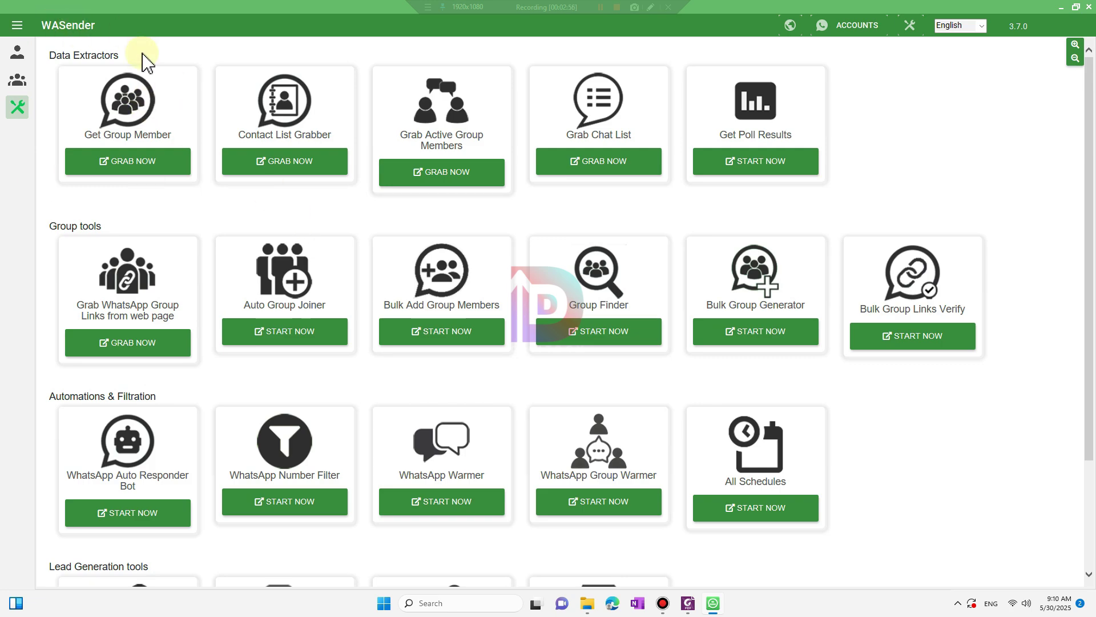
left_click_drag(143, 56, 49, 55)
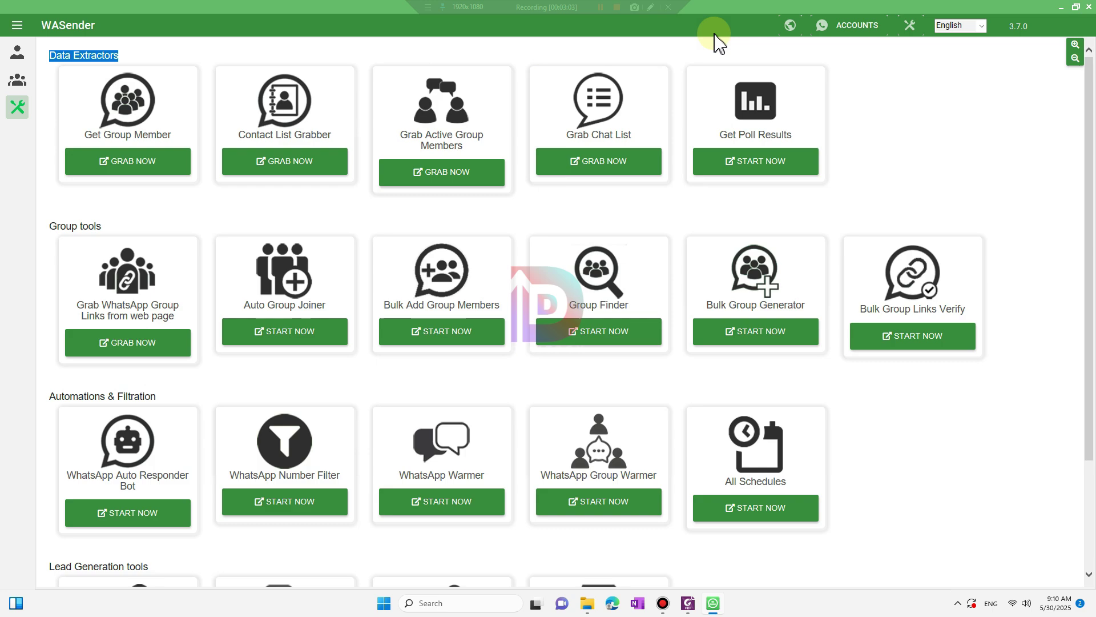
left_click_drag(123, 226, 52, 227)
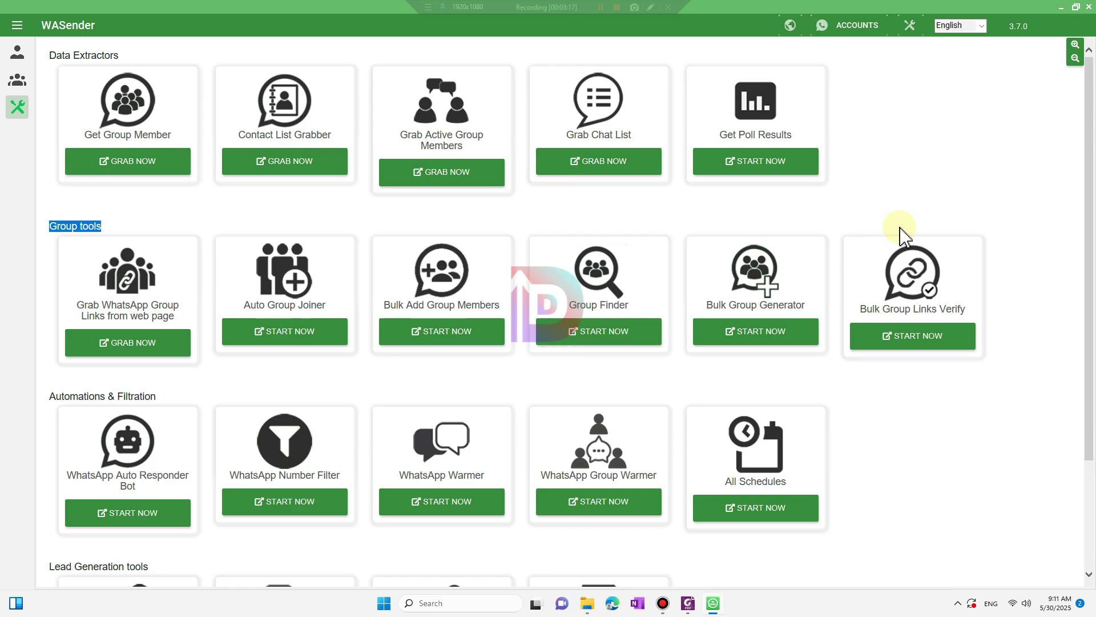
left_click_drag(171, 396, 97, 402)
scroll(97, 402, "down", 3)
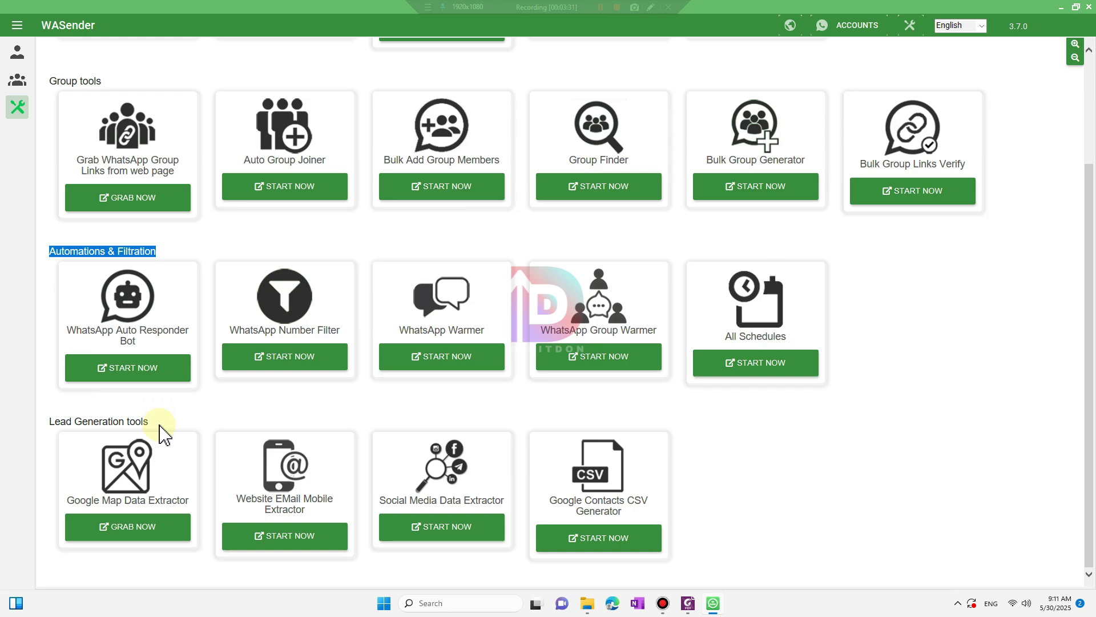
left_click_drag(161, 421, 57, 427)
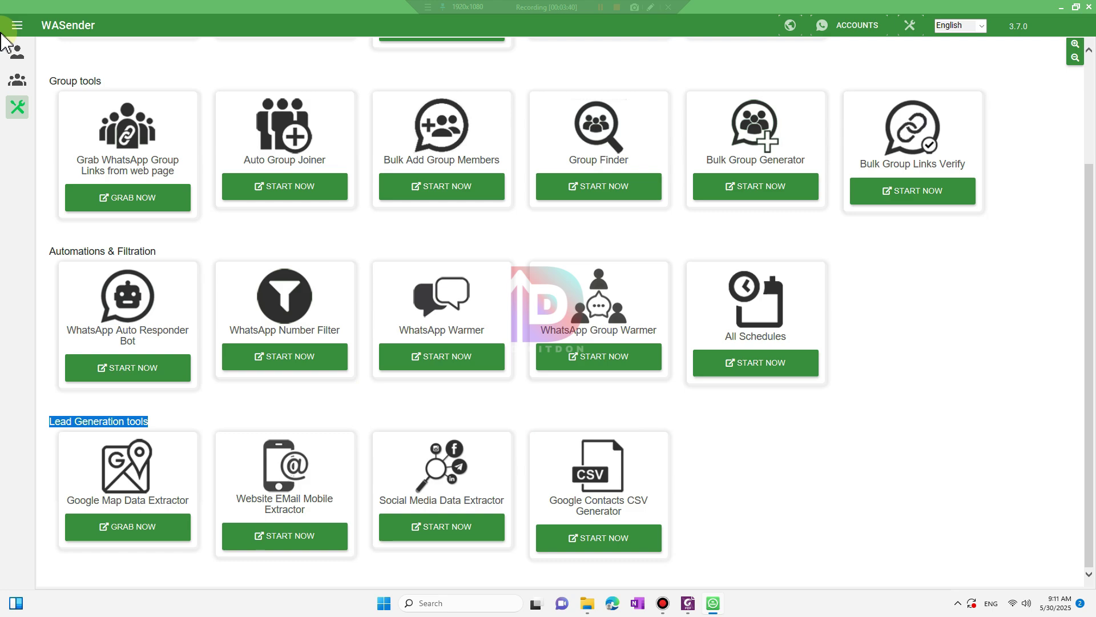
left_click(19, 59)
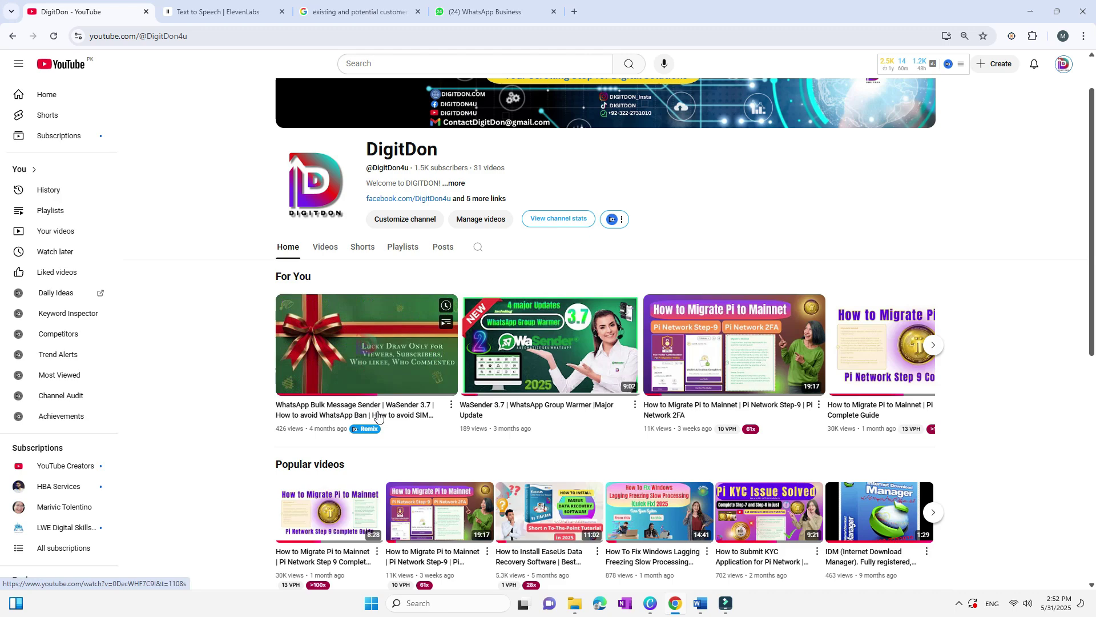
Step: Play the WaSender 3.7 bulk sender video from its Using Multi SIMs chapter, around 20:52
left_click(326, 412)
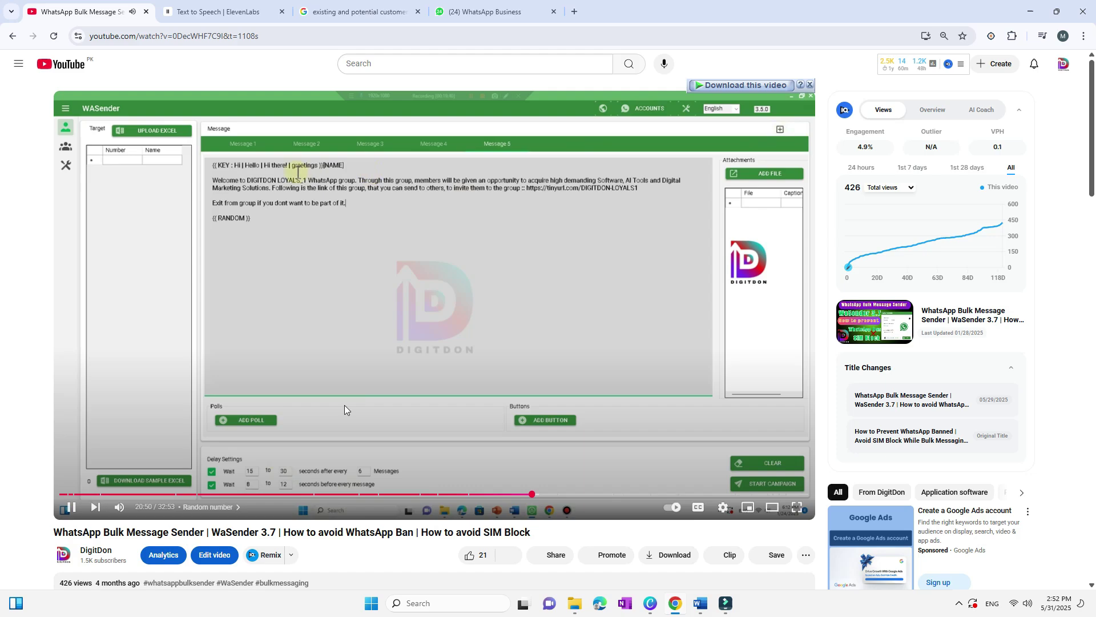
scroll(344, 405, "down", 2)
left_click(531, 379)
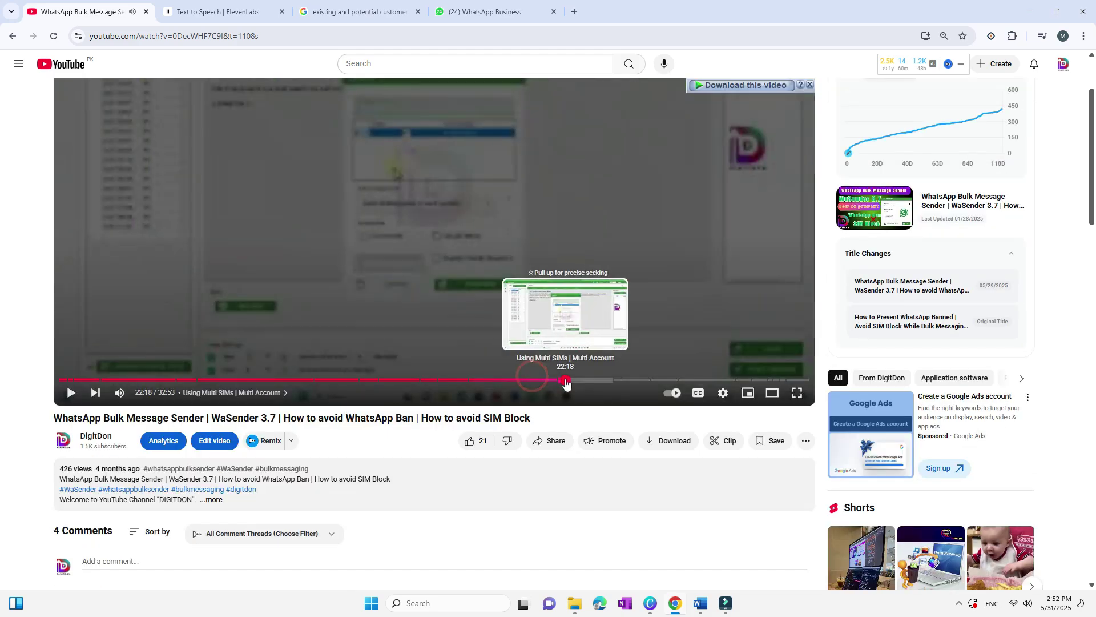
left_click_drag(533, 381, 564, 380)
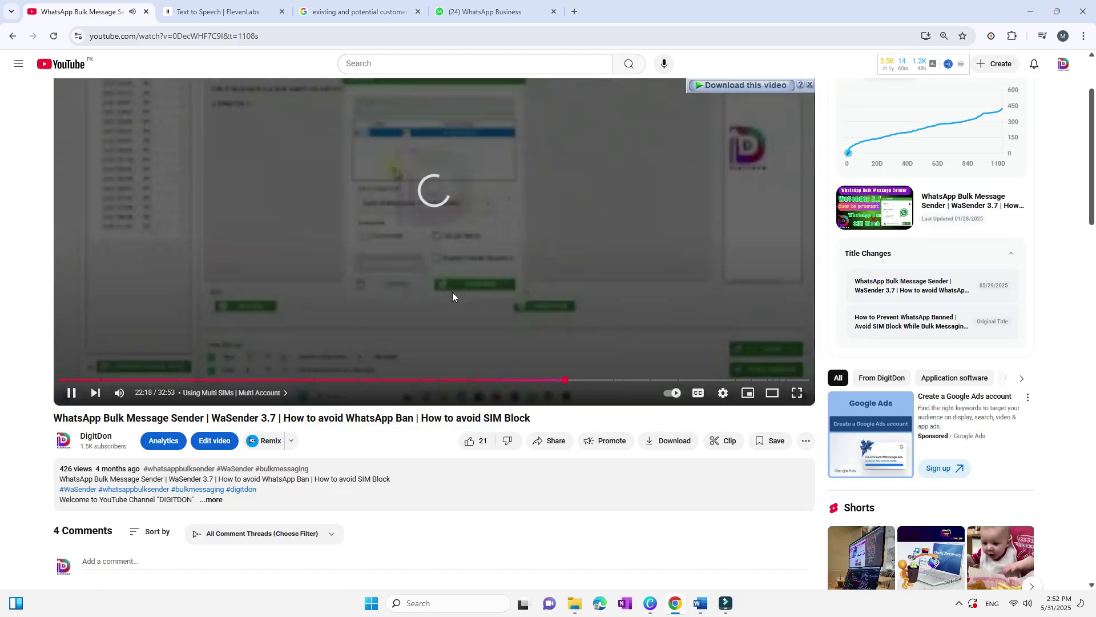
scroll(452, 296, "up", 1)
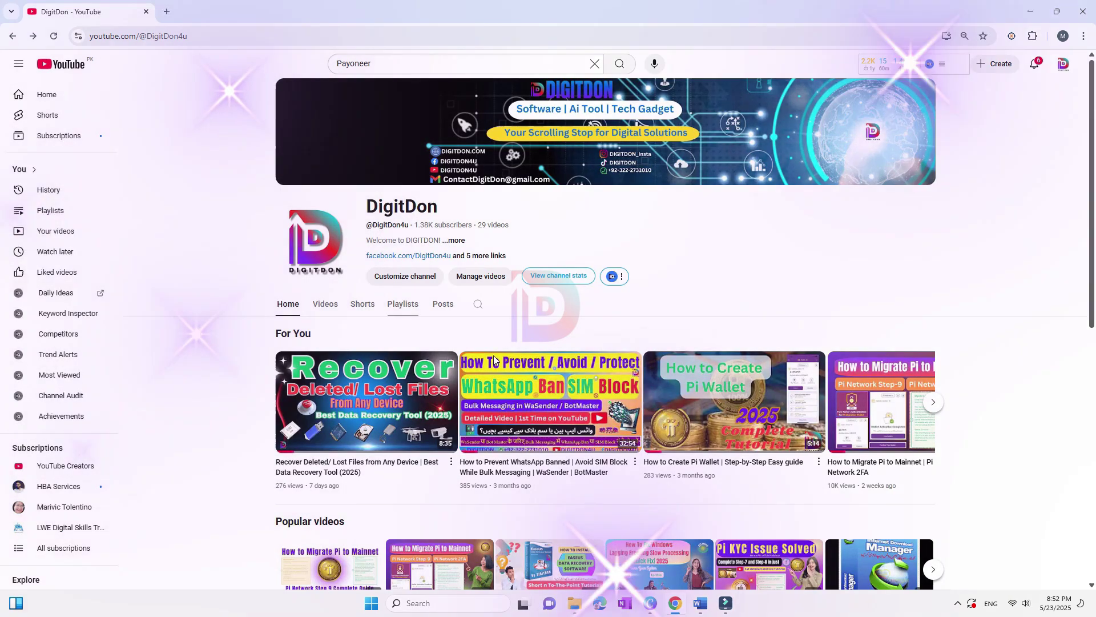
Step: Open the 'How to Migrate Pi to Mainnet' video and scroll down through its comments
left_click(871, 416)
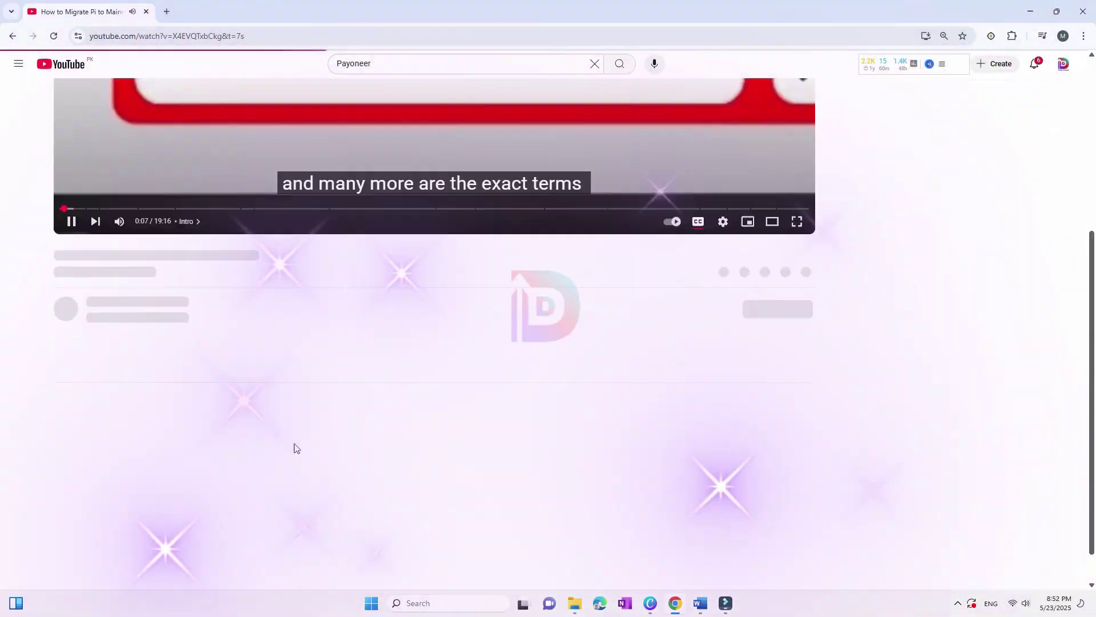
scroll(294, 443, "down", 2)
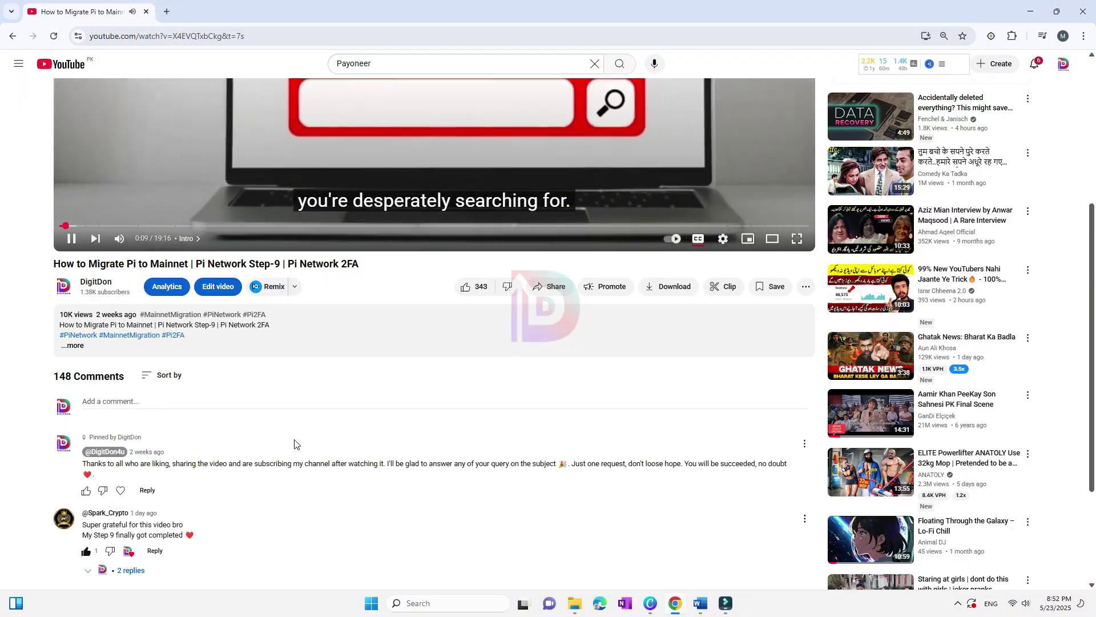
scroll(294, 443, "down", 1)
scroll(241, 446, "down", 2)
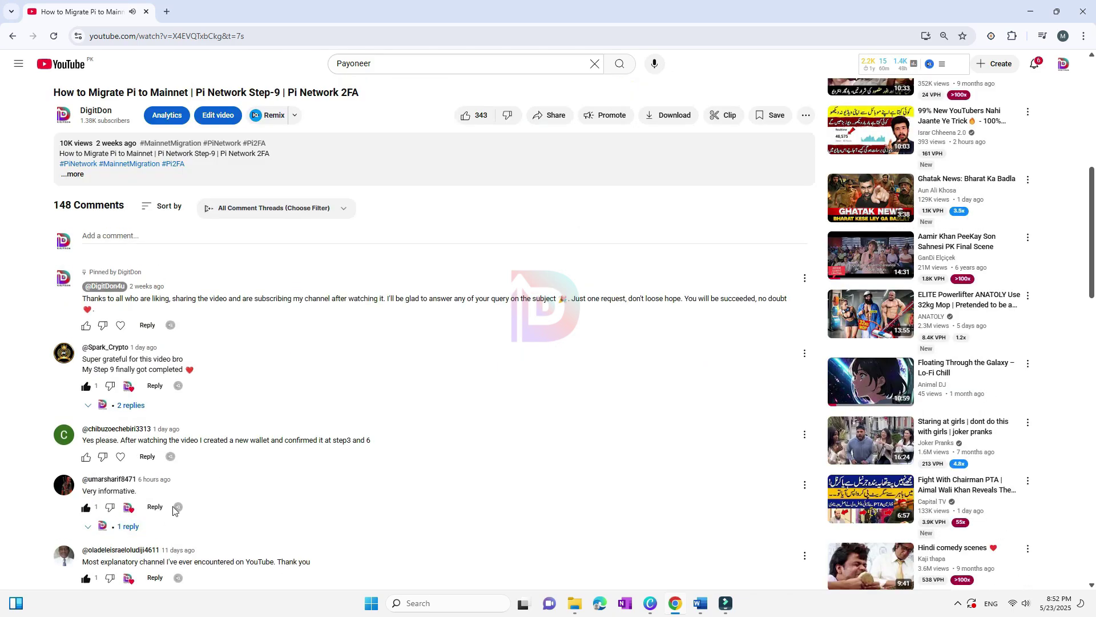
scroll(235, 496, "down", 2)
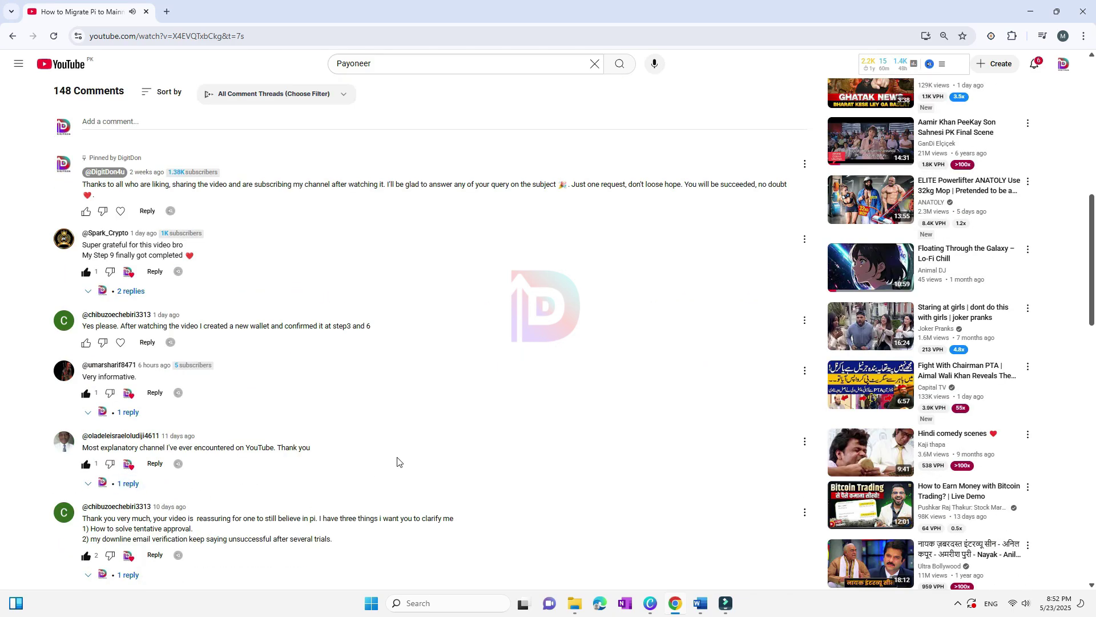
scroll(398, 461, "down", 2)
scroll(226, 477, "down", 2)
scroll(235, 467, "down", 1)
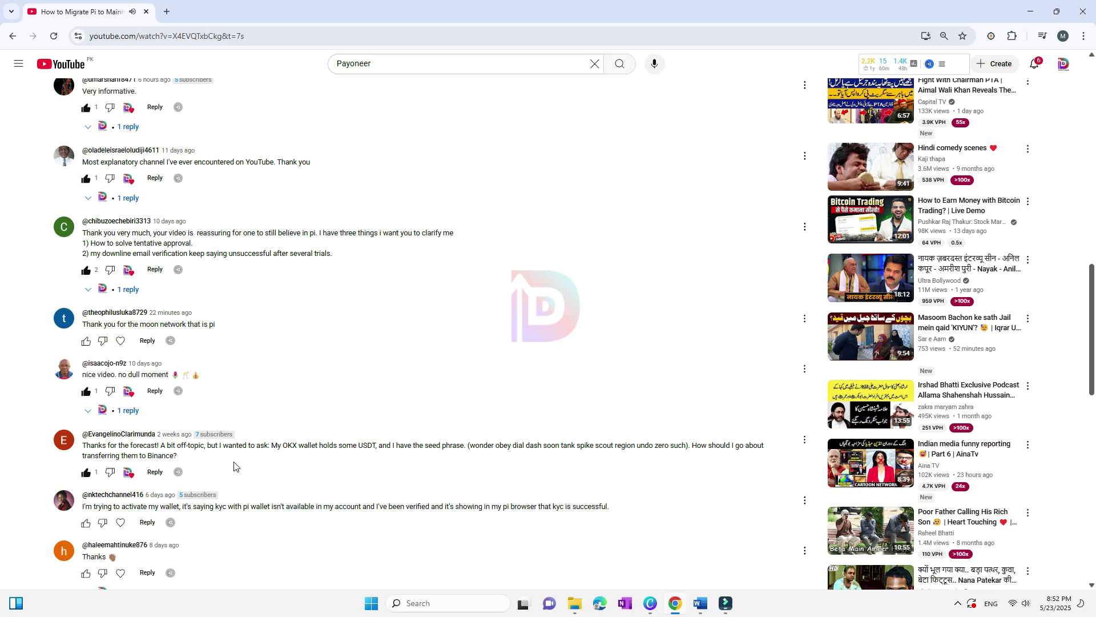
scroll(264, 525, "down", 1)
scroll(284, 501, "down", 1)
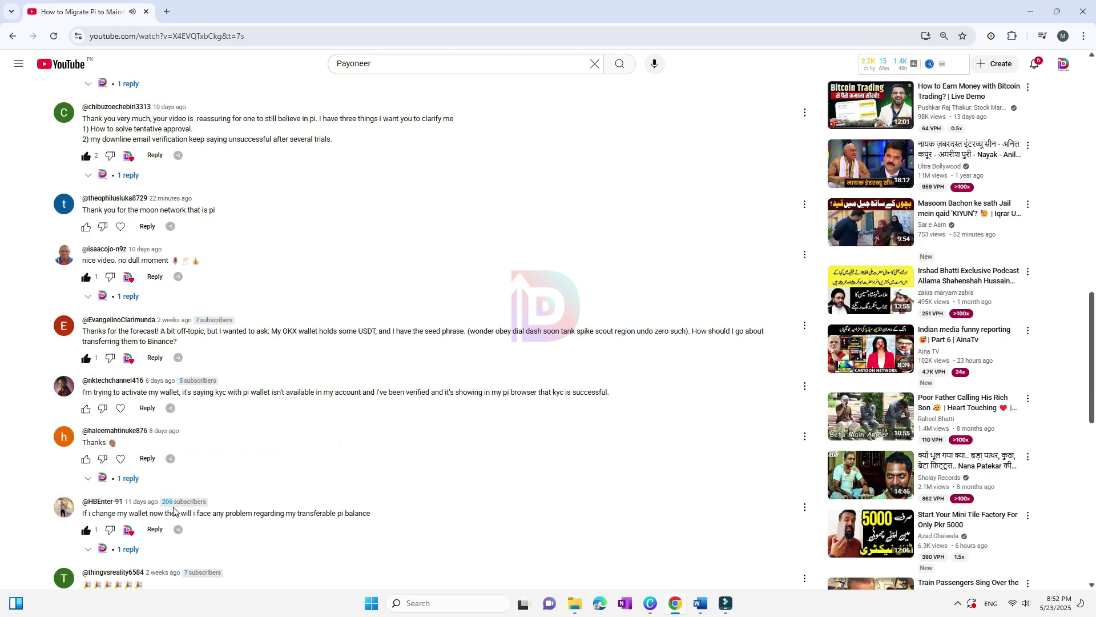
scroll(308, 545, "down", 1)
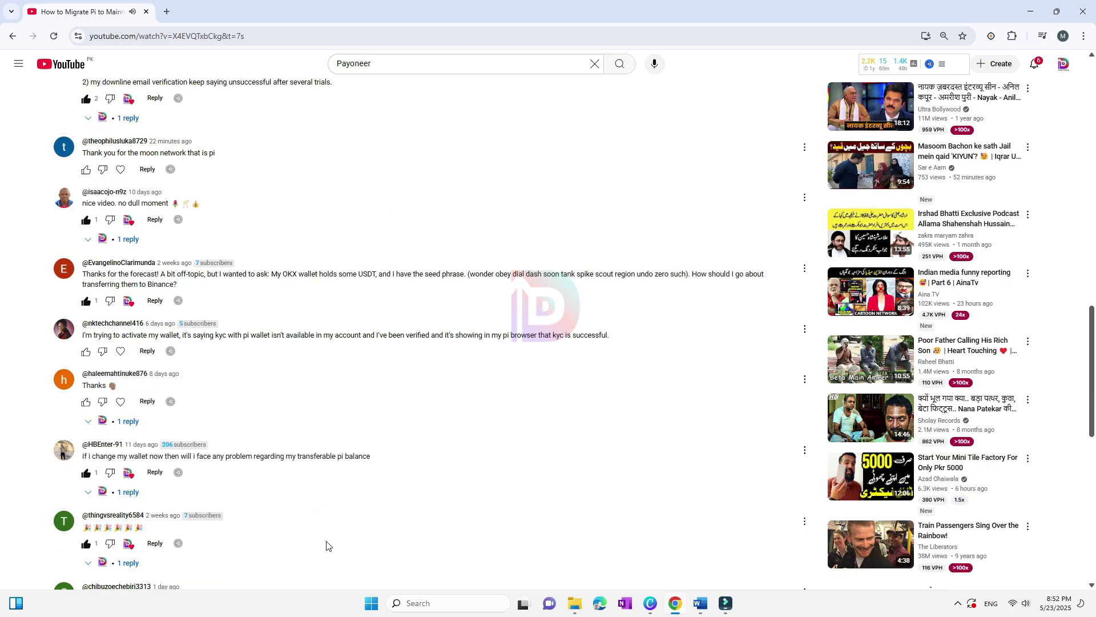
scroll(331, 534, "down", 2)
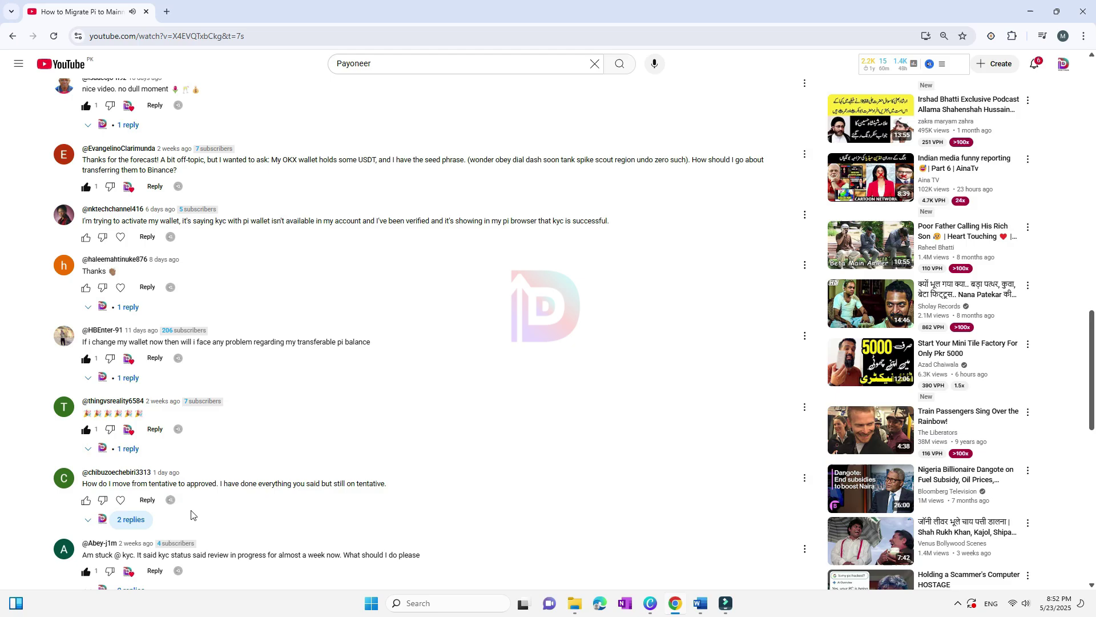
Step: Scroll back up from the comments to the playing video
scroll(208, 515, "up", 4)
scroll(209, 515, "up", 1)
scroll(208, 515, "up", 3)
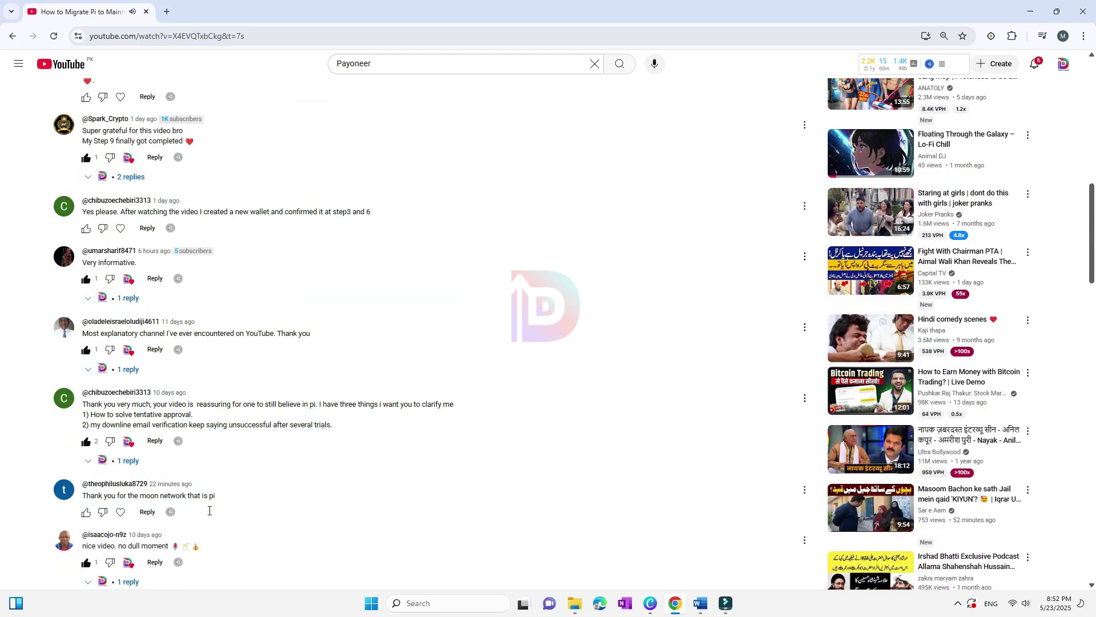
scroll(208, 515, "up", 2)
scroll(208, 515, "up", 3)
scroll(208, 515, "up", 2)
scroll(208, 515, "up", 3)
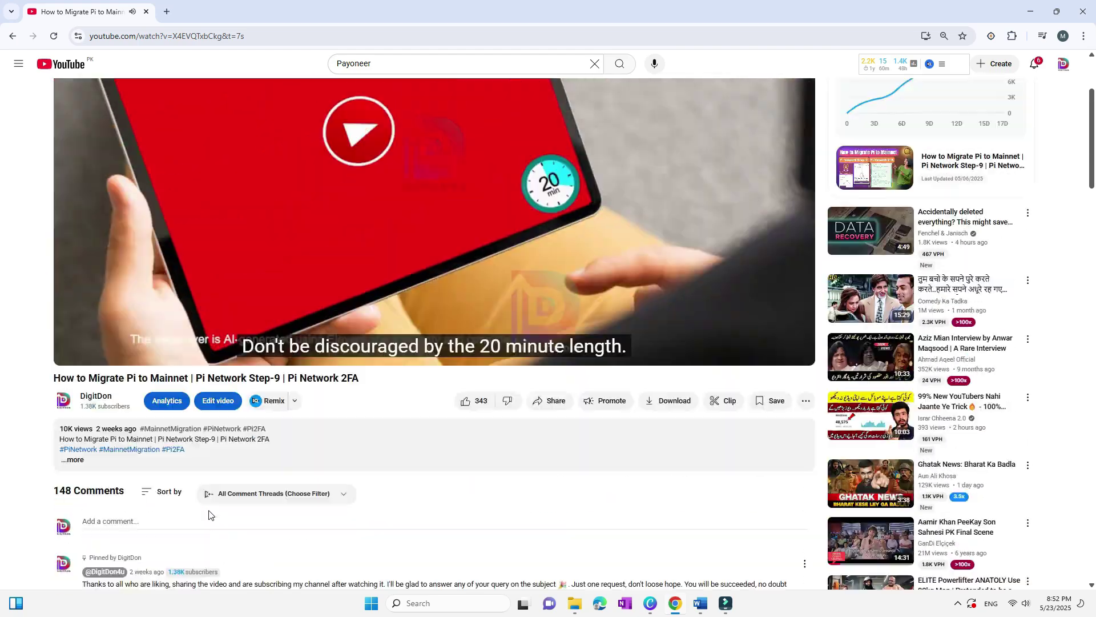
scroll(209, 515, "up", 1)
scroll(208, 515, "up", 1)
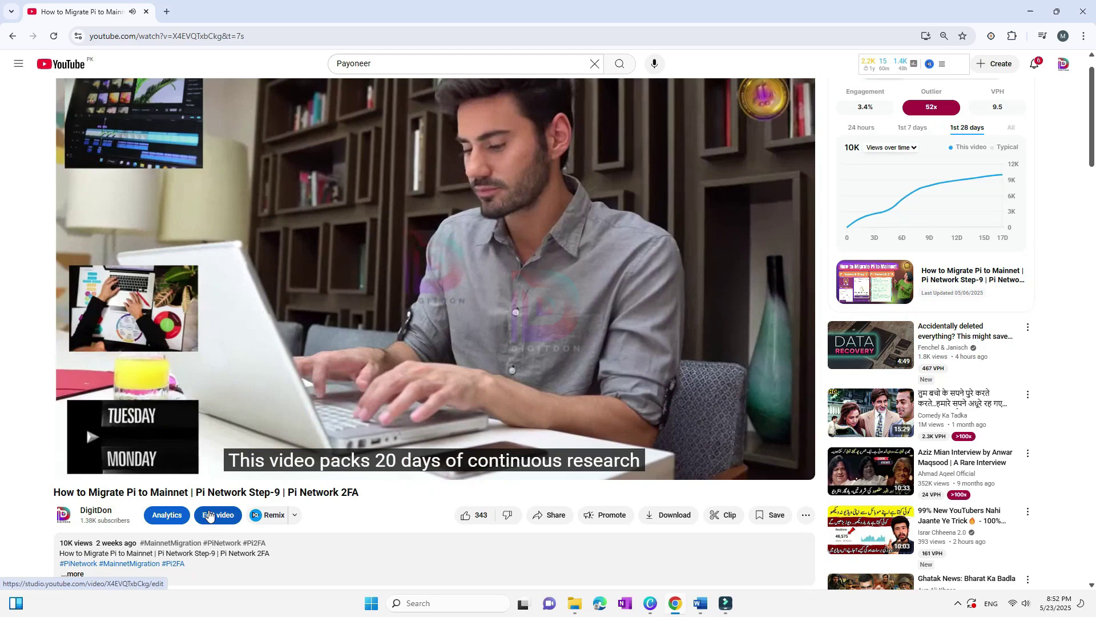
scroll(208, 514, "up", 1)
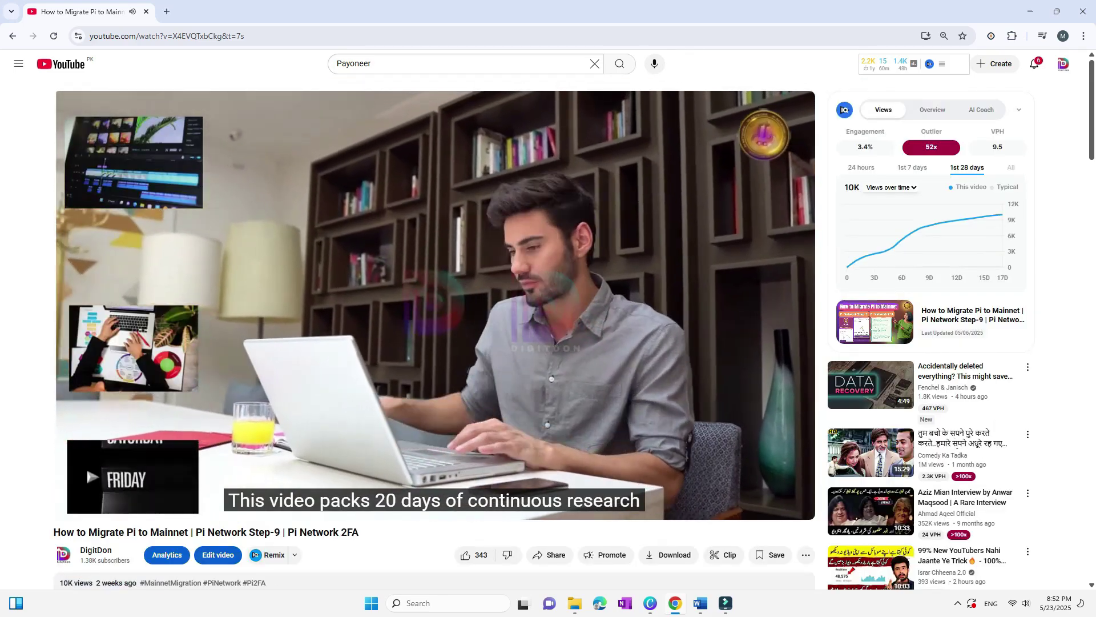